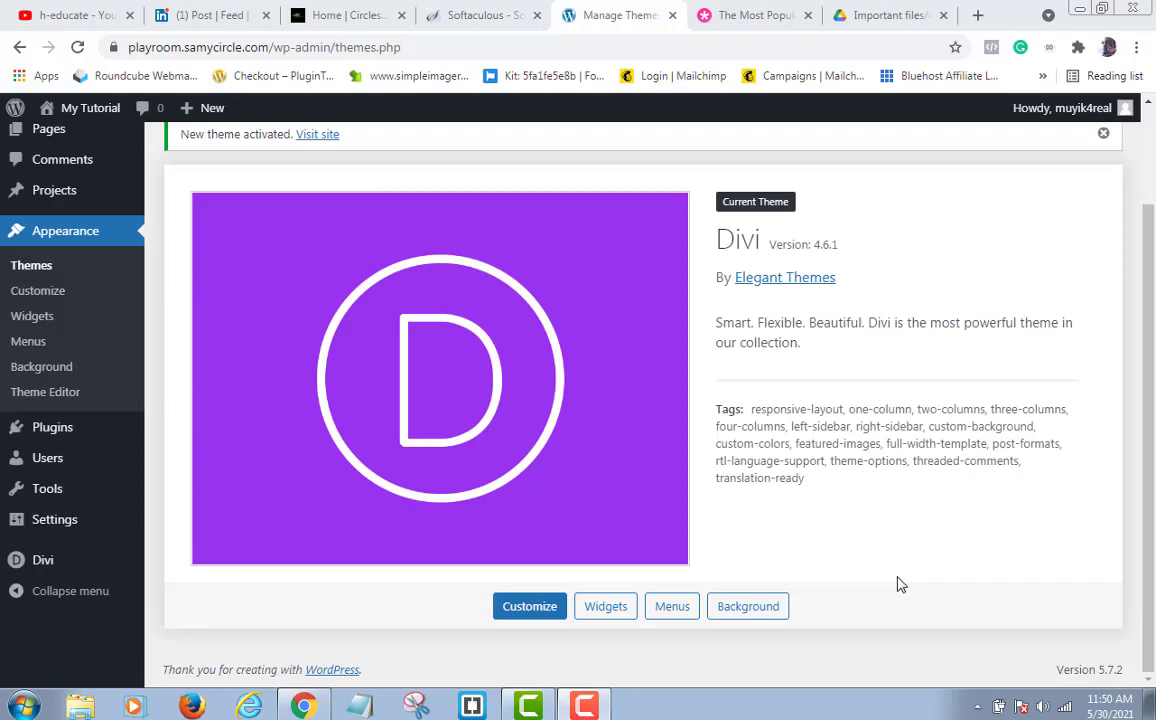
# Look over the Elegant Themes members area and the document that stores the API key.
pyautogui.click(735, 24)
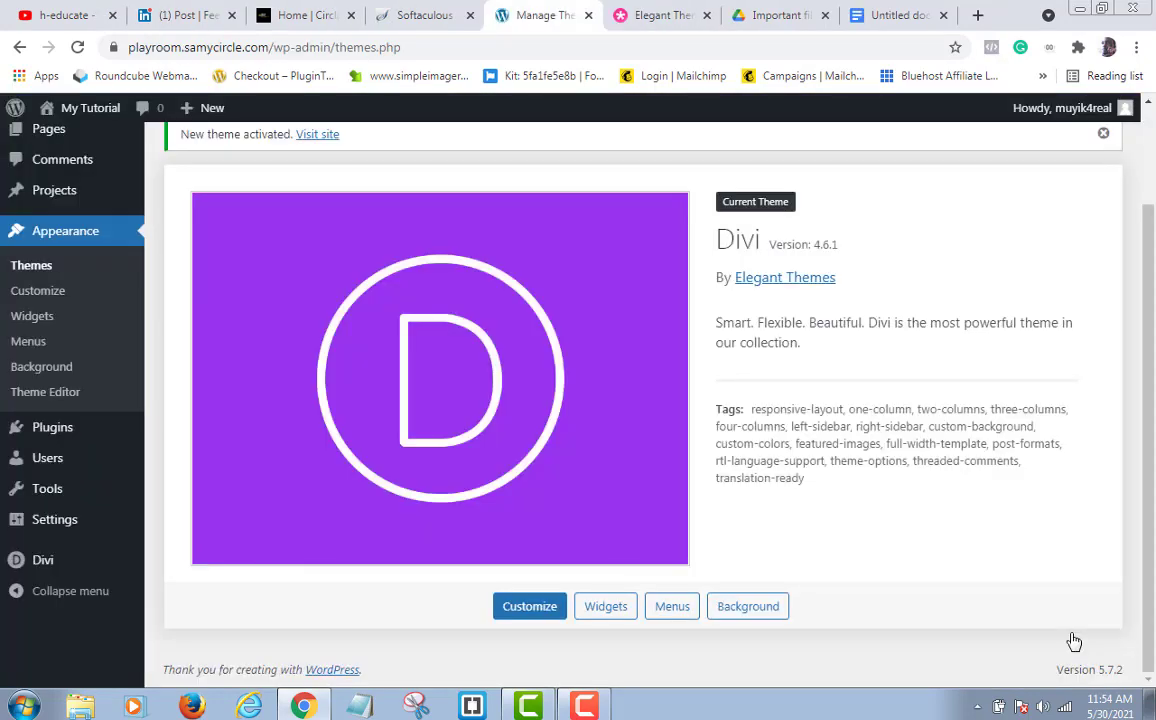
pyautogui.click(643, 19)
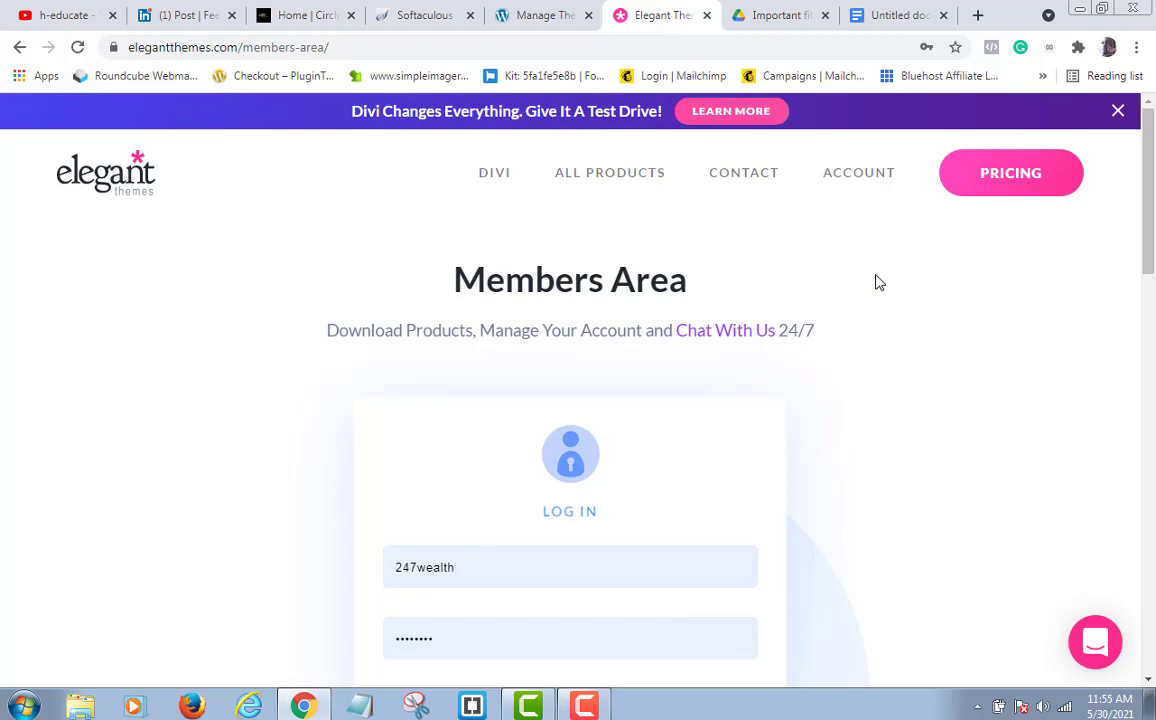
pyautogui.click(892, 13)
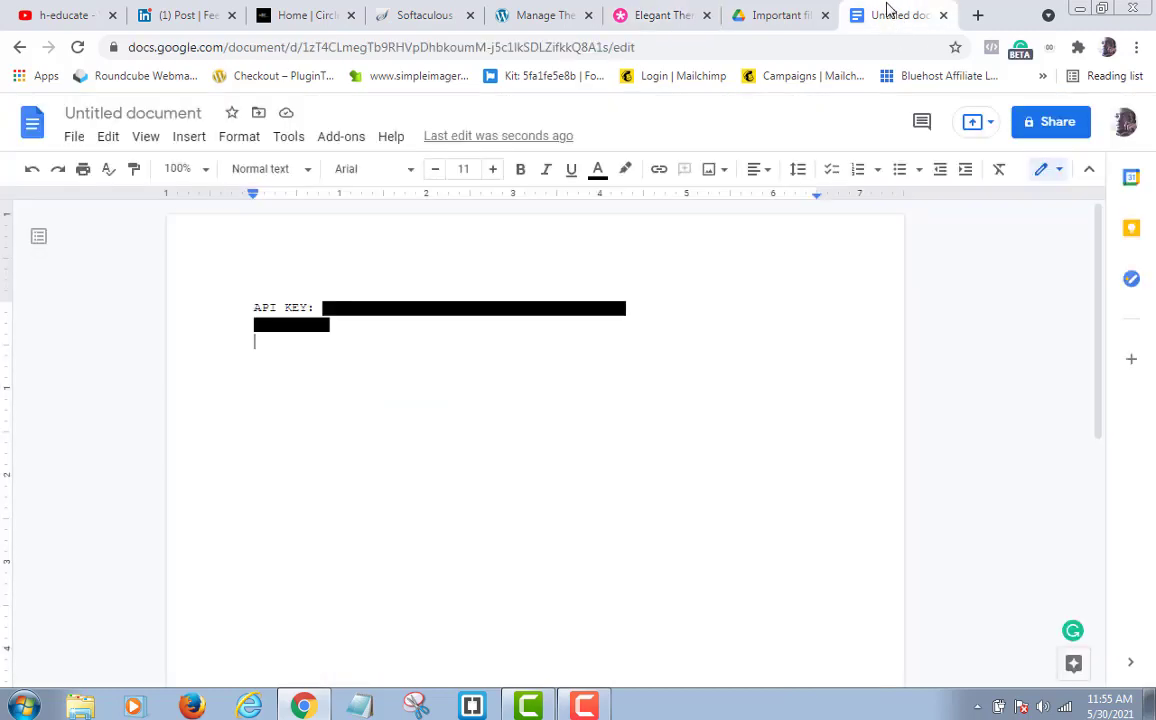
pyautogui.click(645, 16)
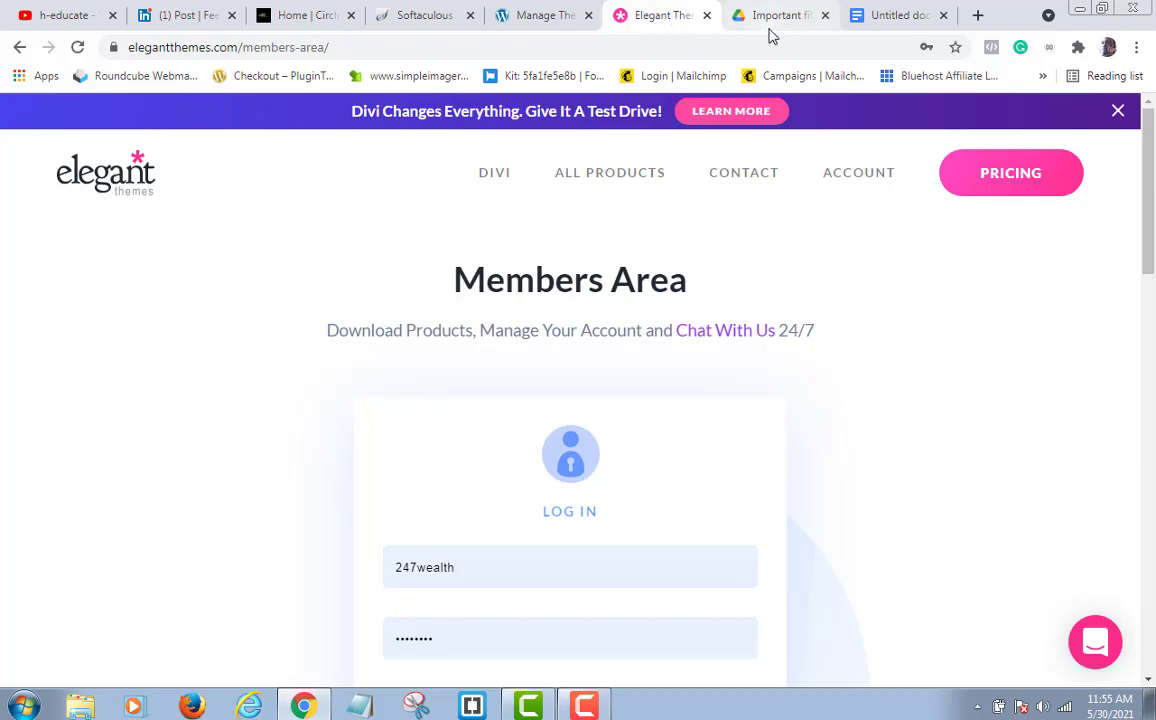
# Open the Updates settings of the Divi theme options in the WordPress admin.
pyautogui.click(540, 15)
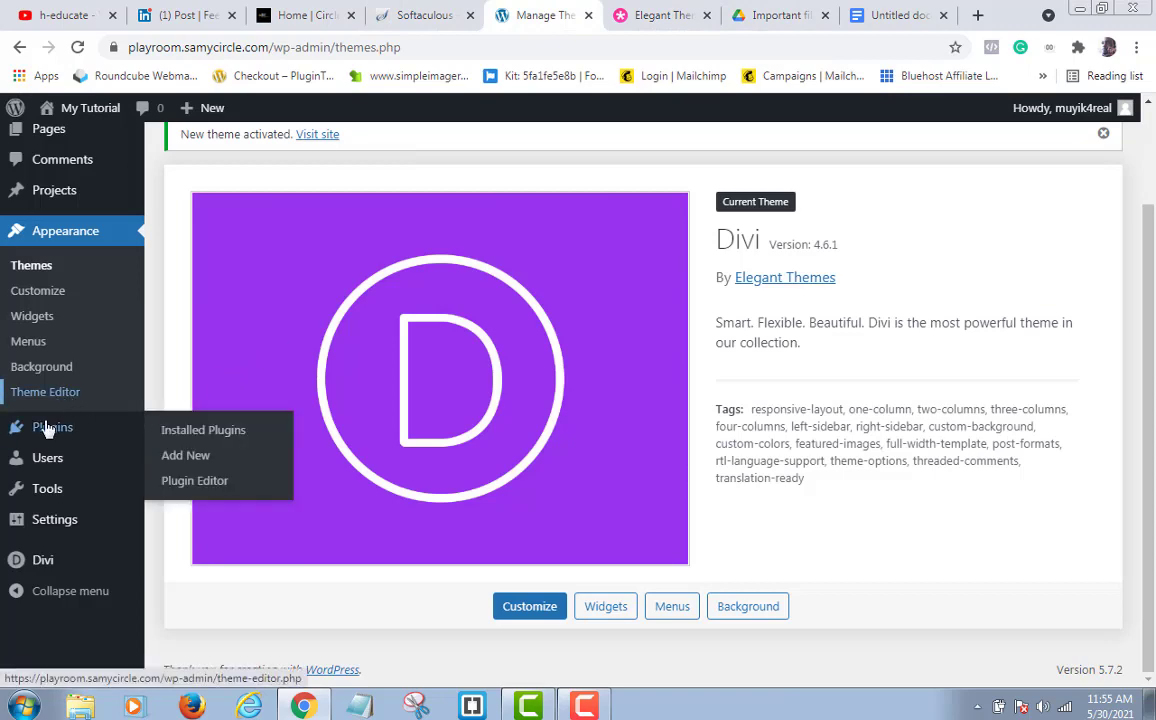
pyautogui.moveTo(40, 563)
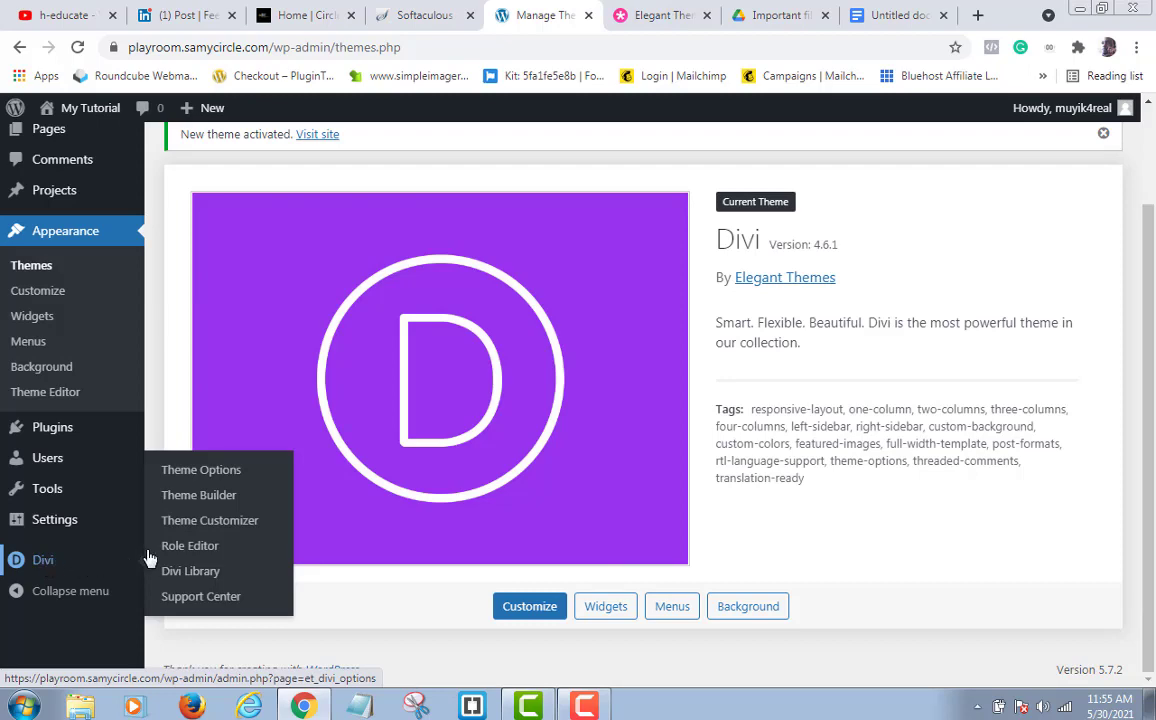
pyautogui.click(209, 478)
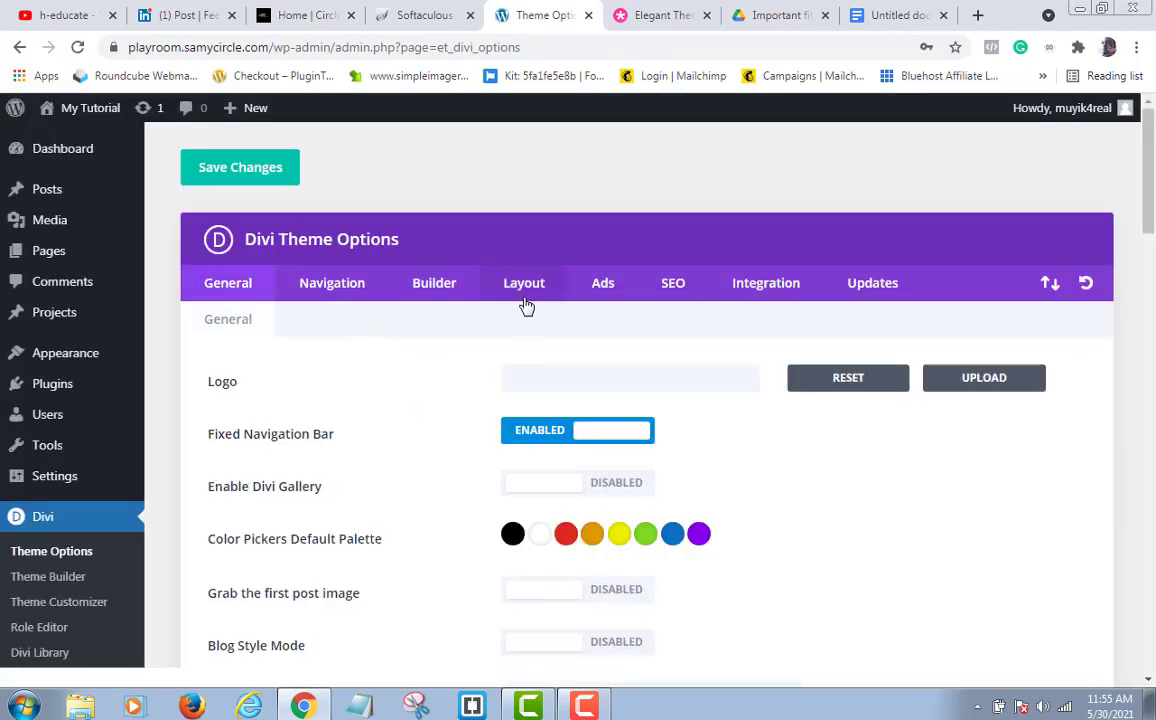
pyautogui.click(857, 288)
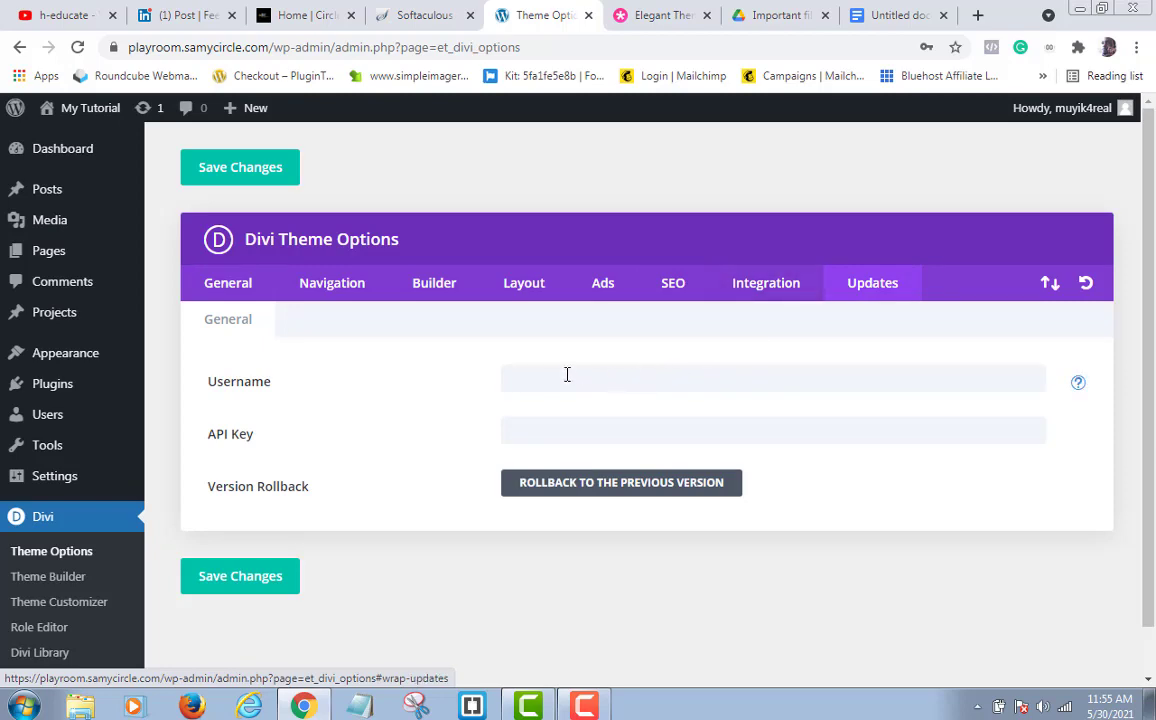
# Check Divi's Username and API Key fields and open the Google Docs document holding the API key.
pyautogui.click(567, 374)
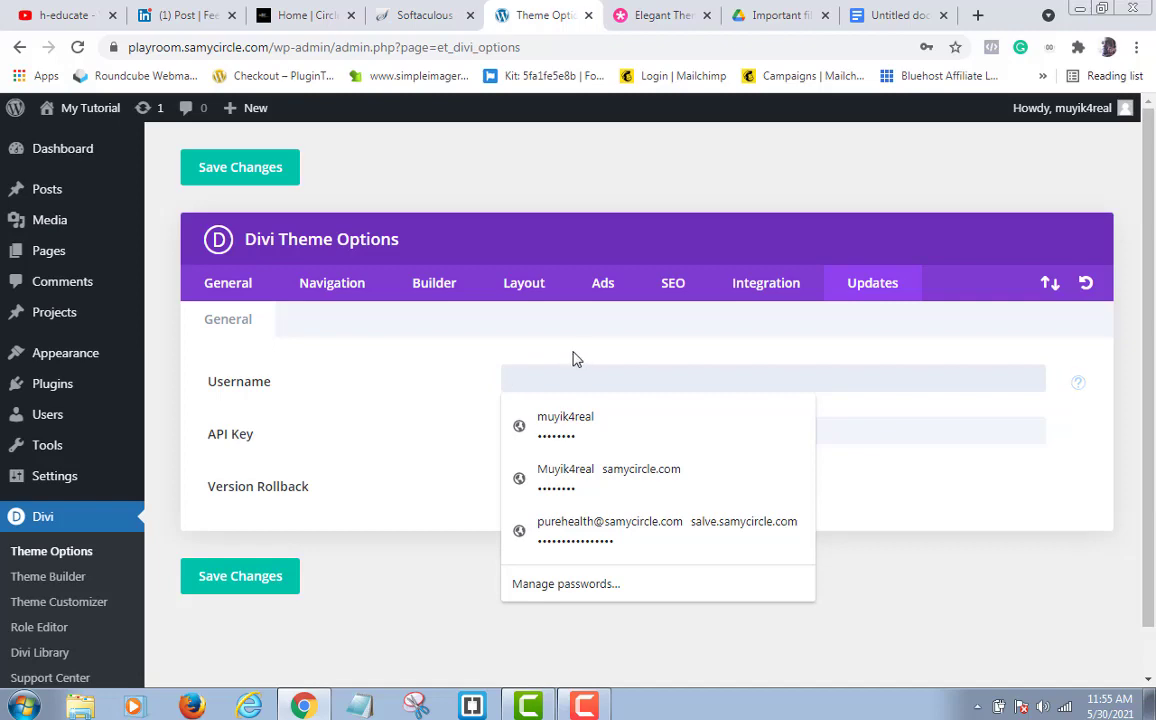
pyautogui.click(869, 433)
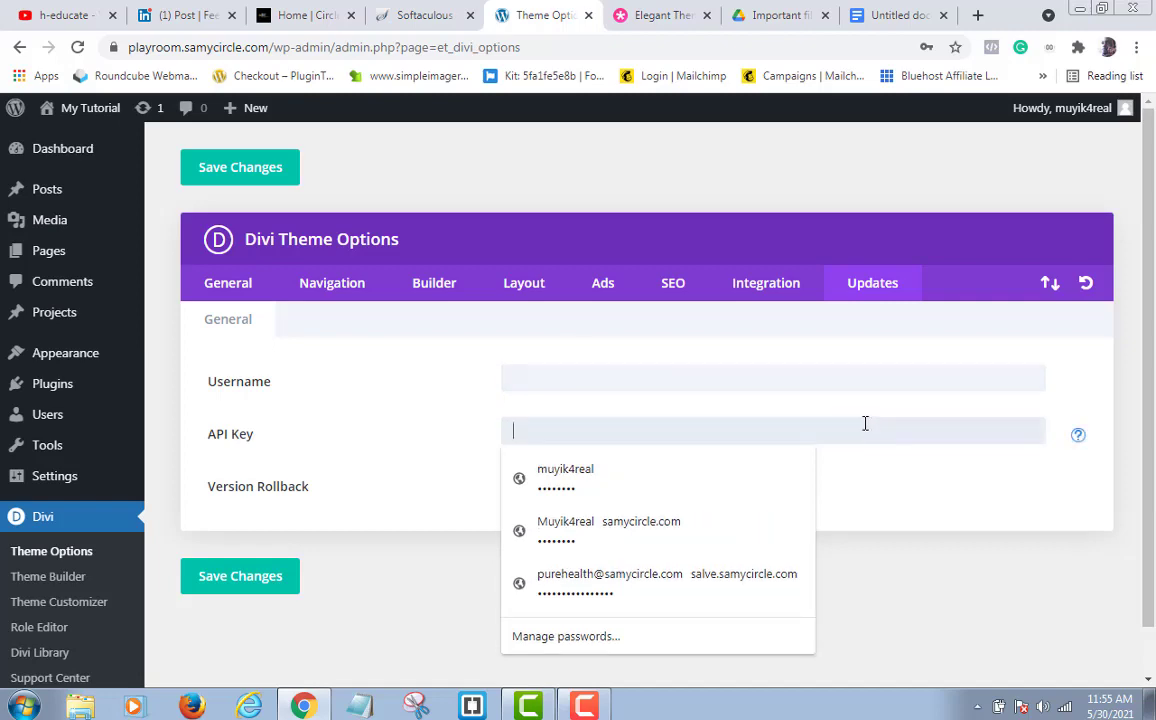
pyautogui.click(889, 18)
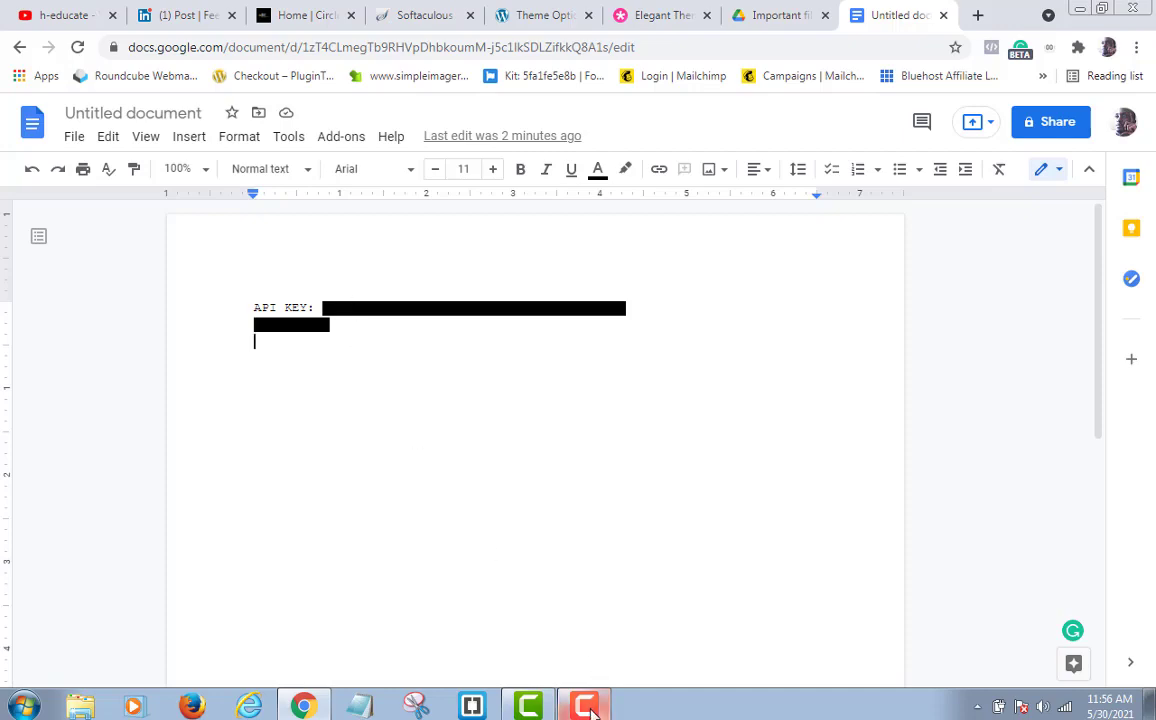
pyautogui.moveTo(586, 706)
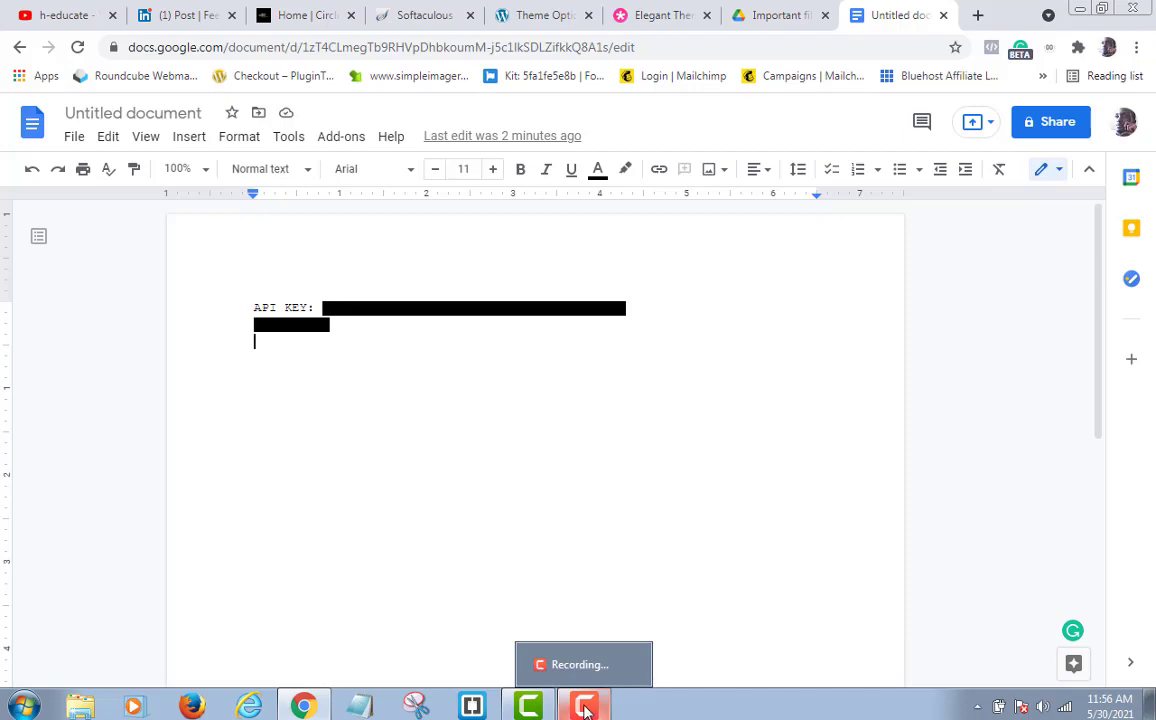
pyautogui.click(586, 708)
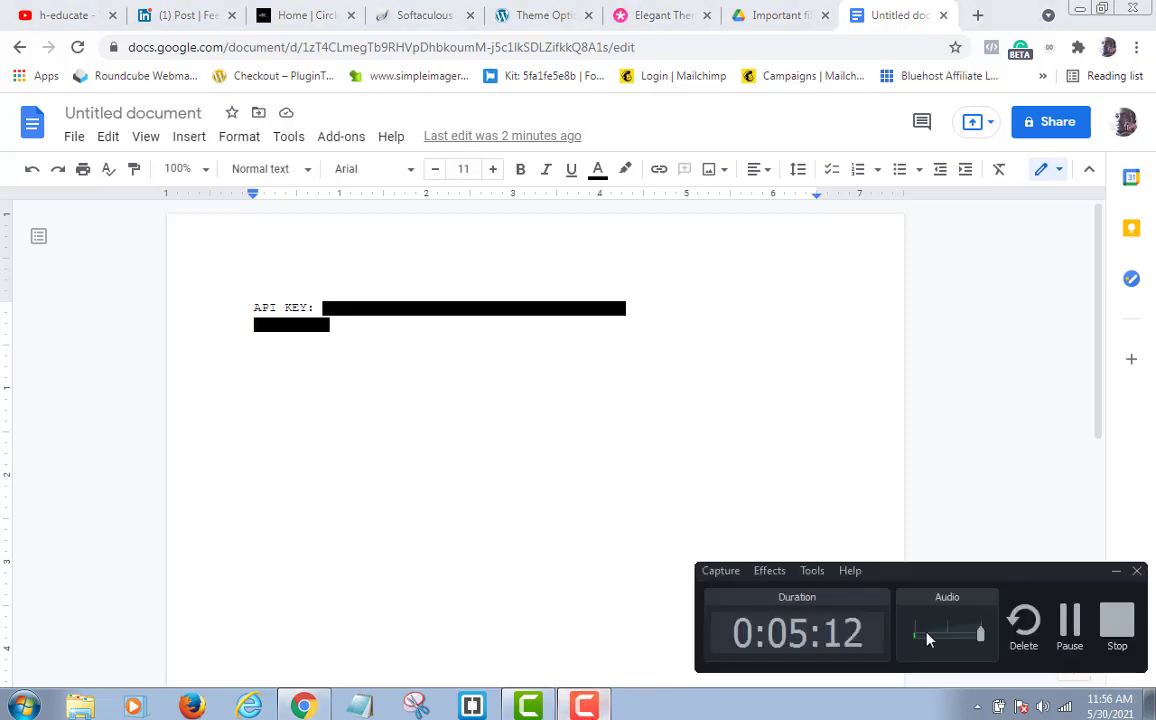
pyautogui.click(1072, 625)
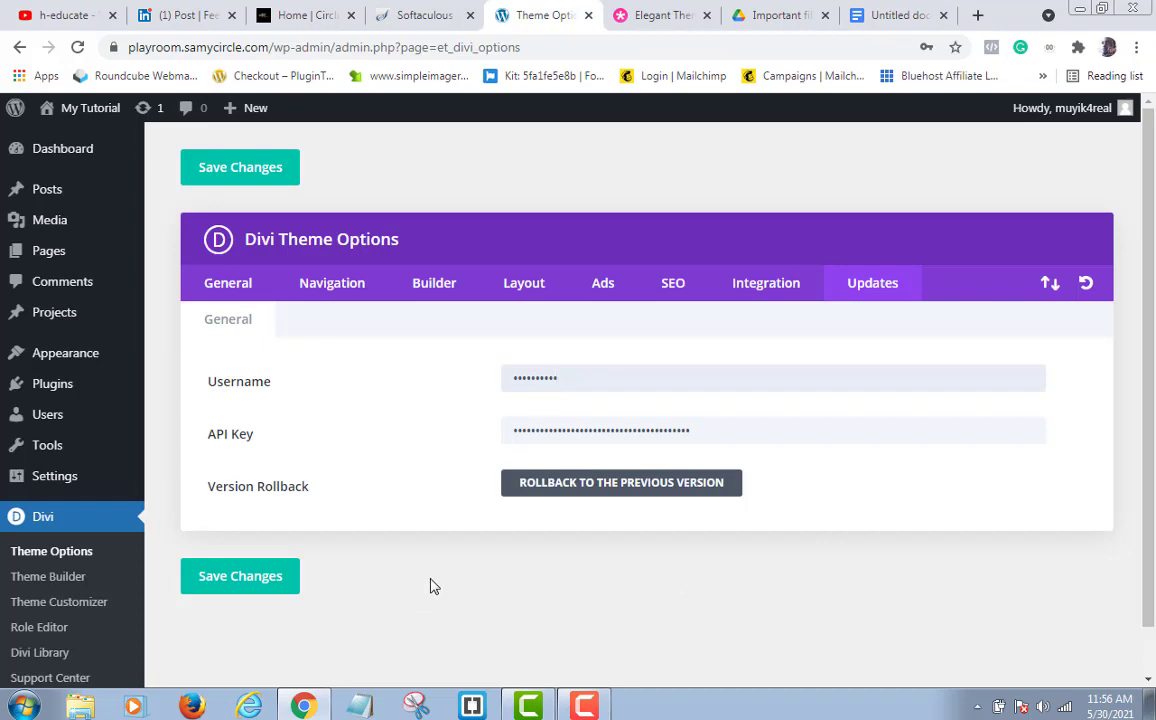
# Save the Divi update credentials and return to the WordPress dashboard.
pyautogui.click(235, 583)
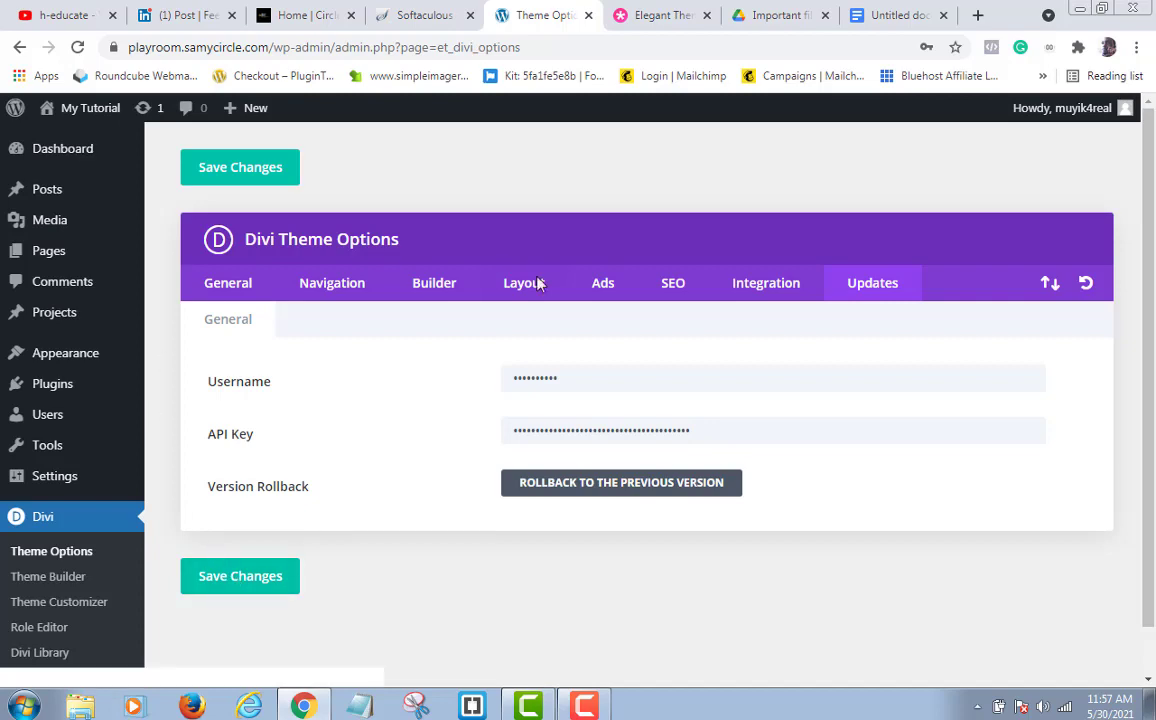
pyautogui.click(264, 177)
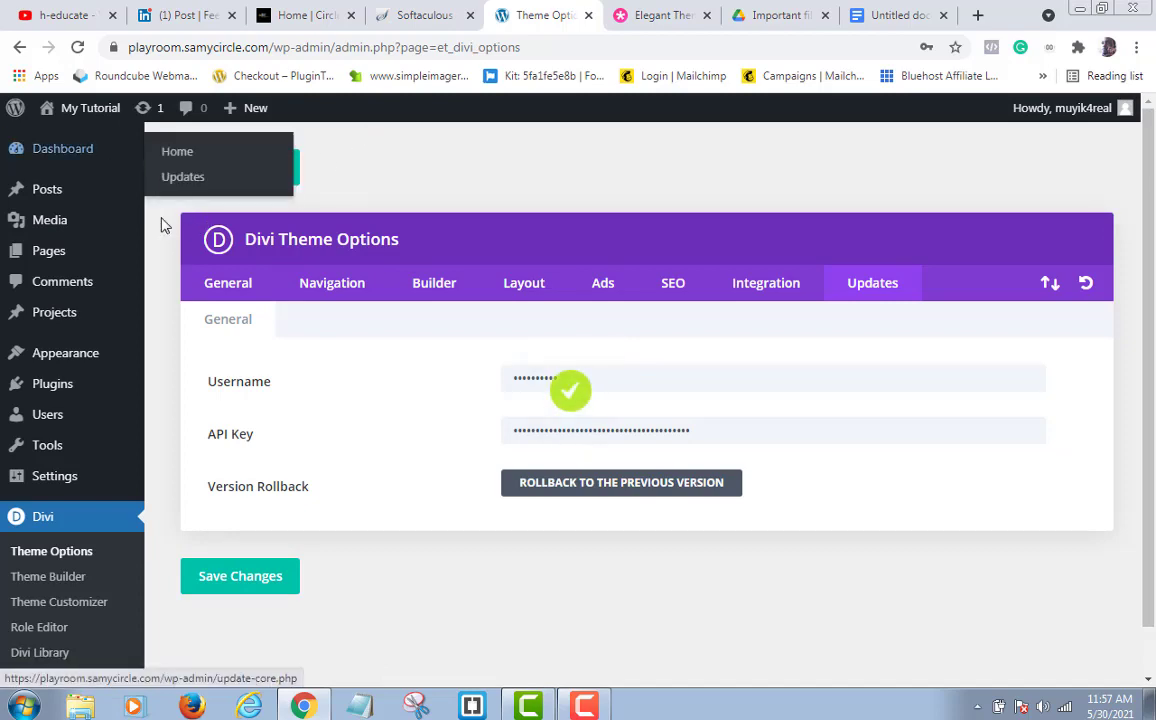
pyautogui.click(80, 155)
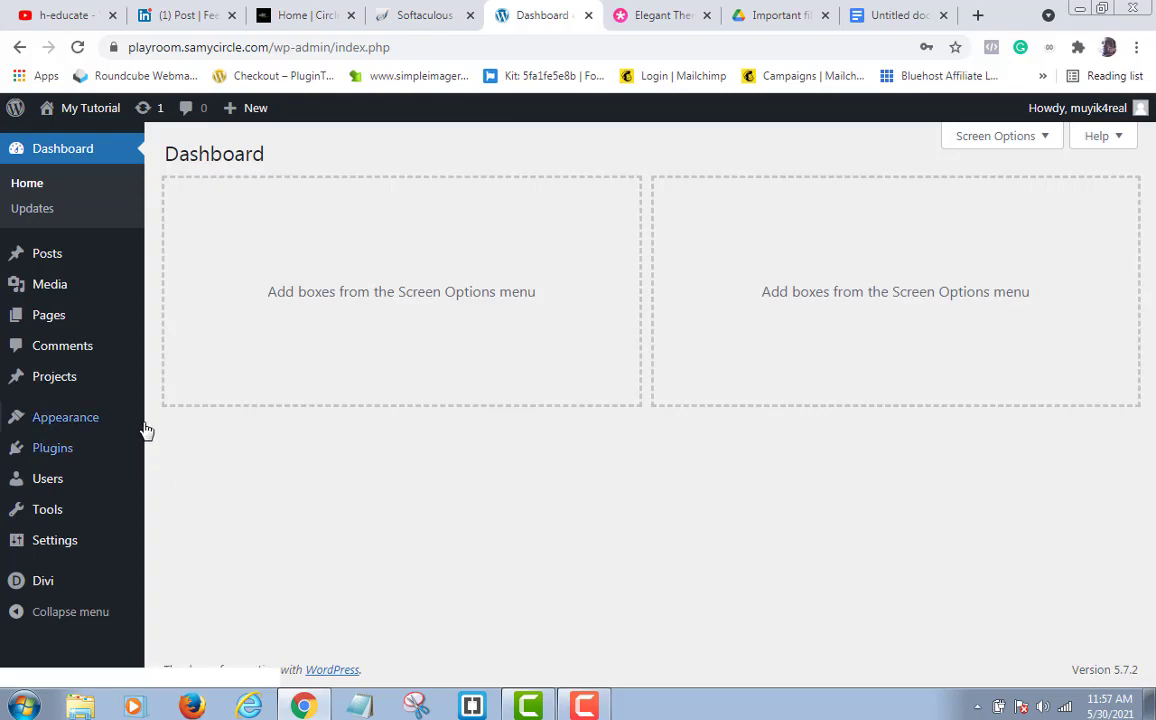
# Add a new page, dismiss the block editor welcome guide, and launch the Divi Builder for it.
pyautogui.moveTo(62, 324)
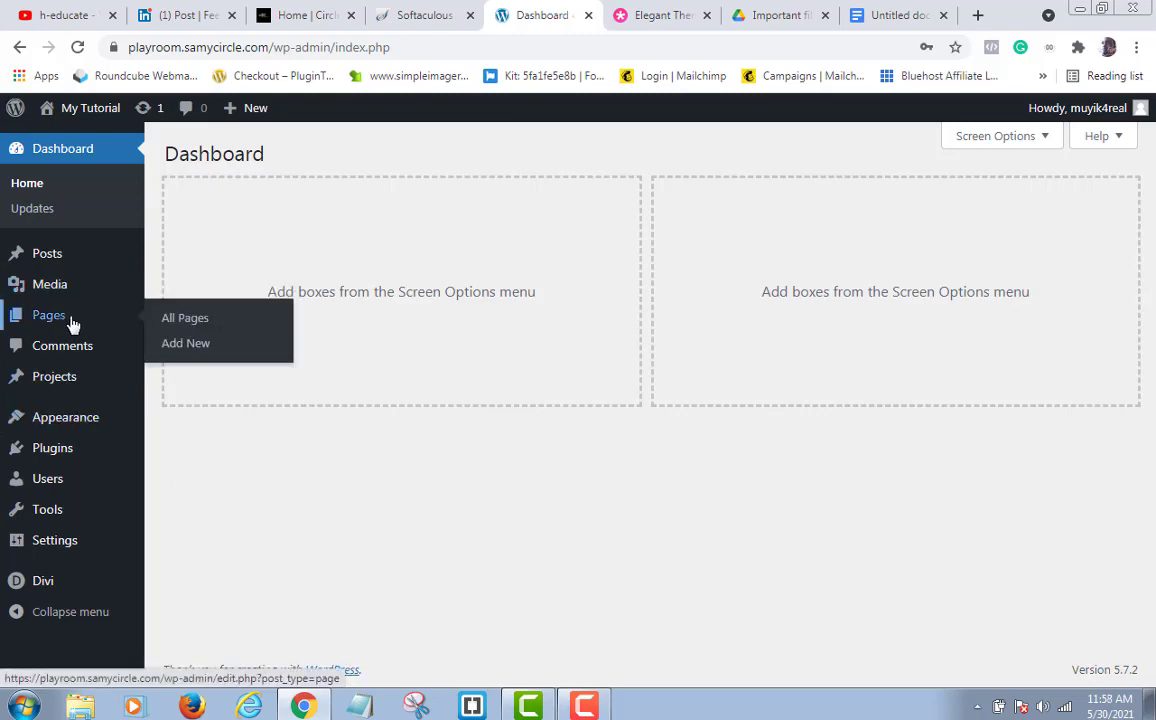
pyautogui.click(188, 350)
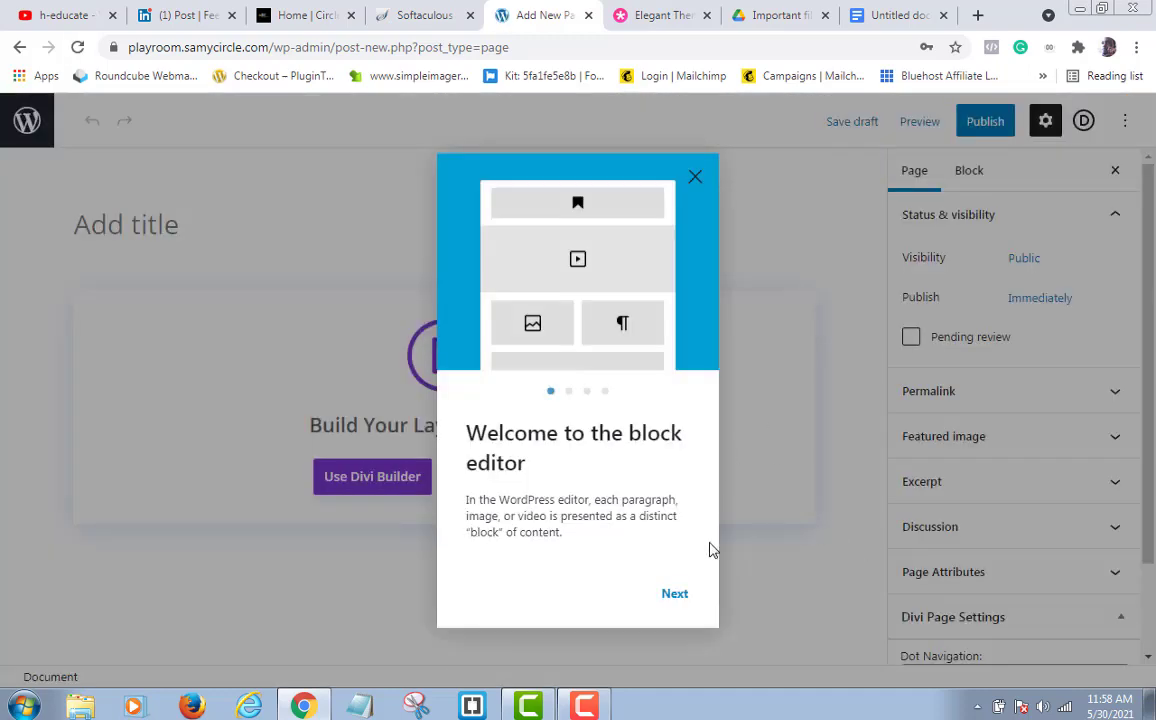
pyautogui.click(696, 178)
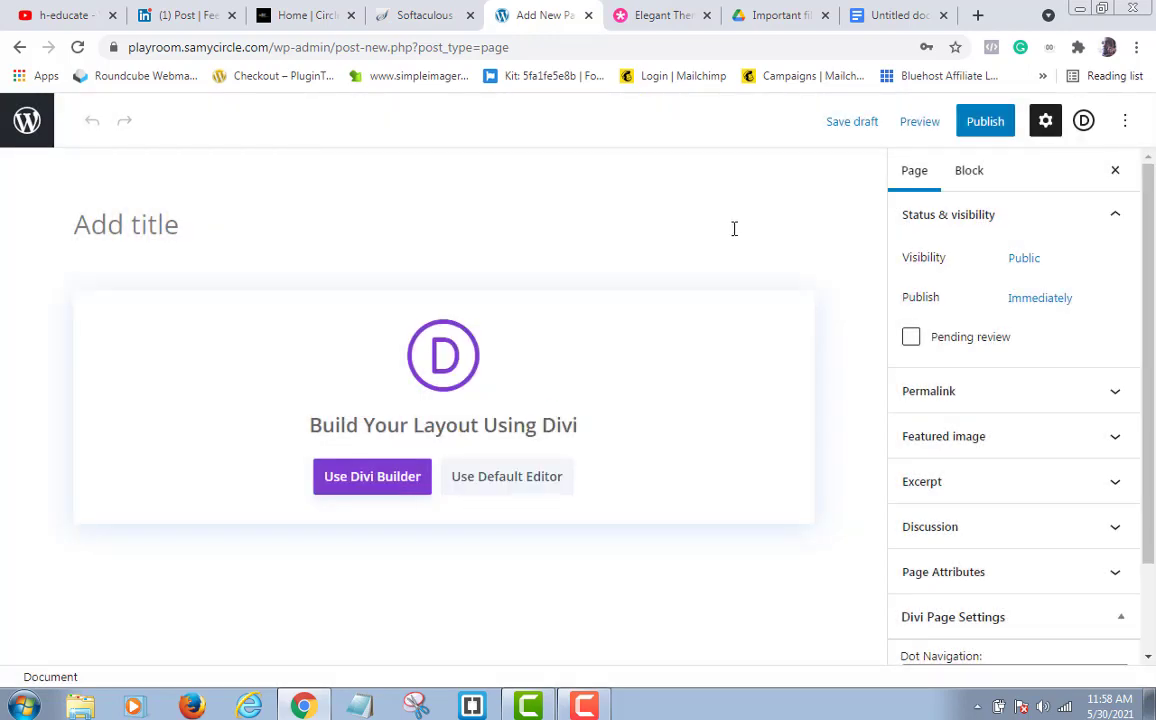
pyautogui.click(363, 487)
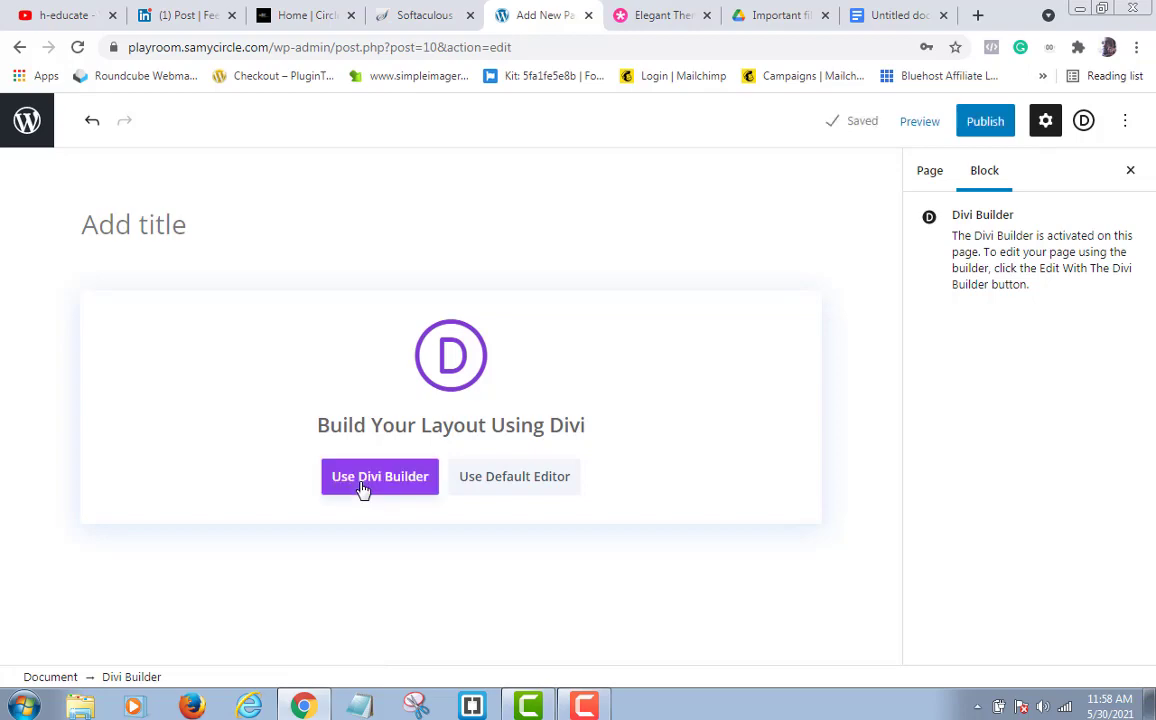
pyautogui.click(226, 226)
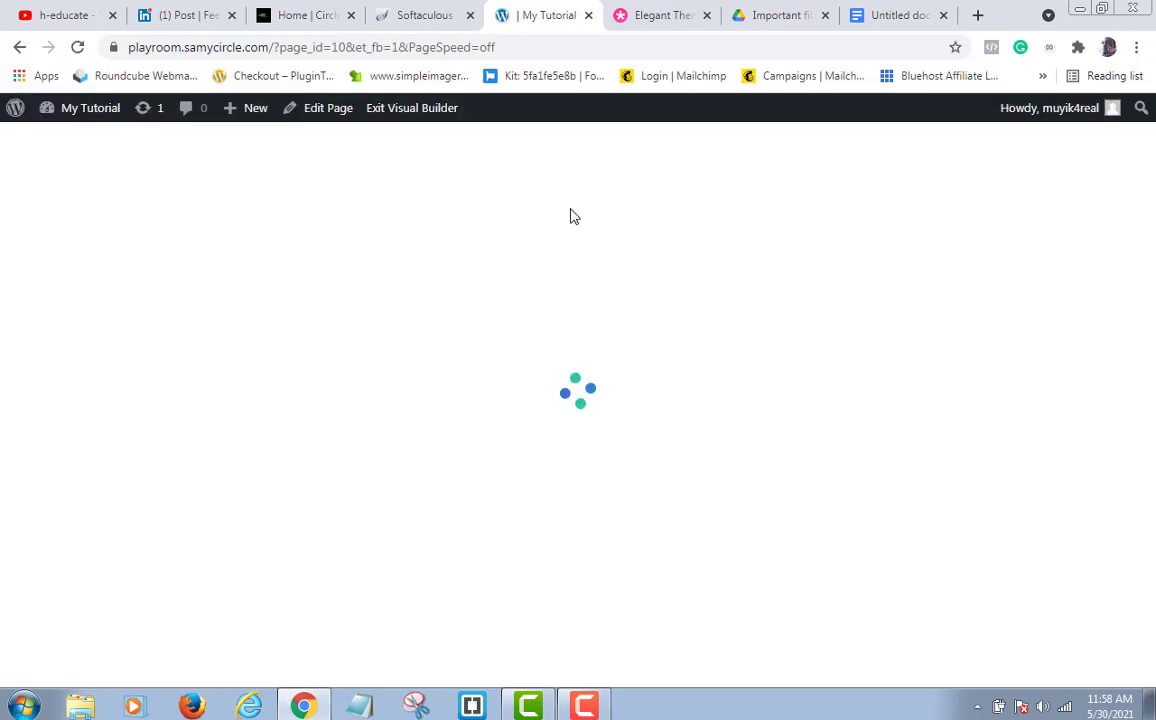
pyautogui.click(592, 710)
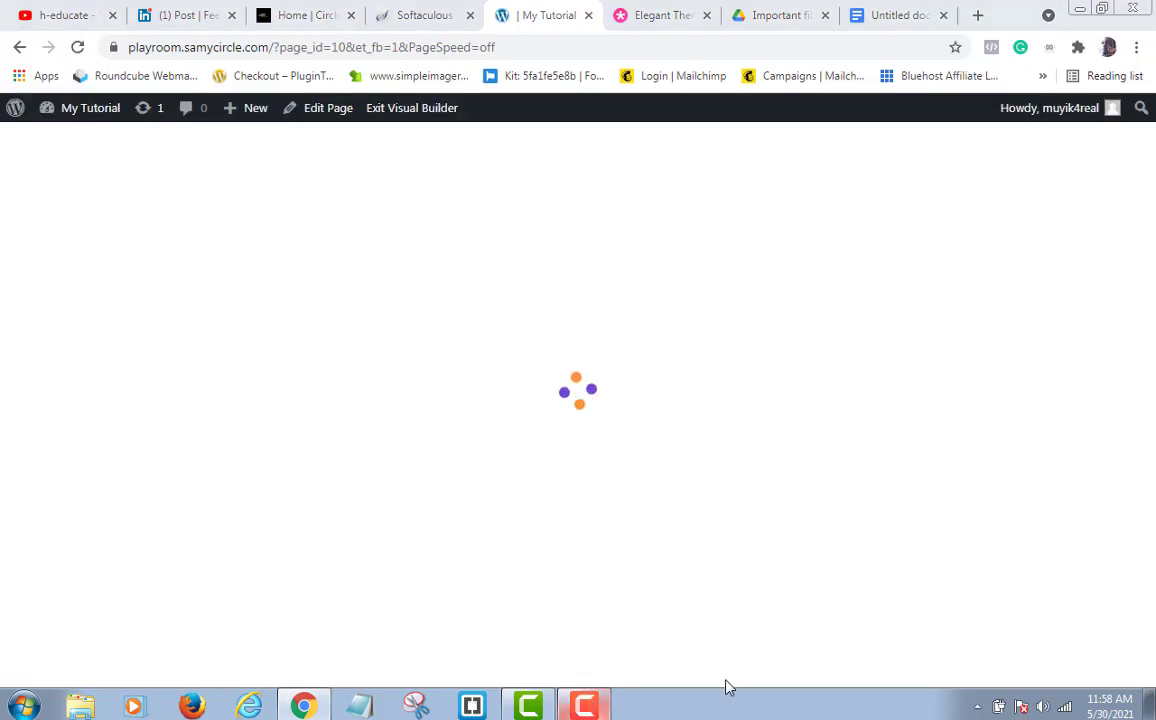
pyautogui.click(1069, 630)
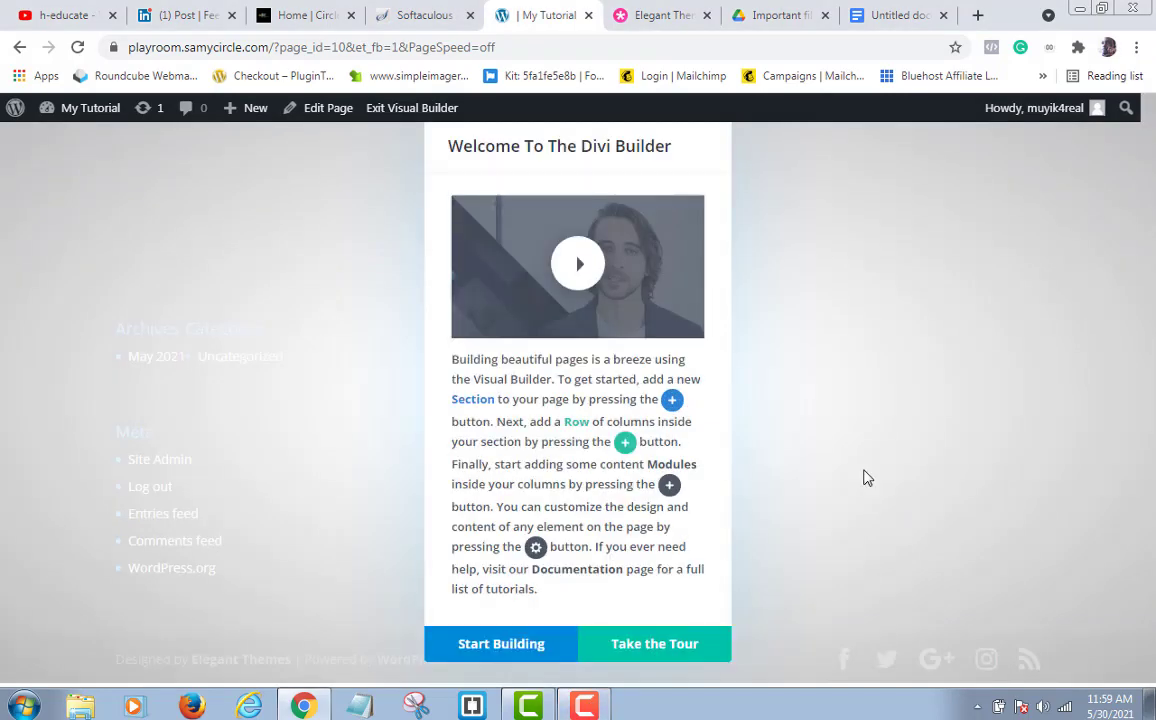
# Start building the page from a premade layout and look through the available layout packs.
pyautogui.click(494, 648)
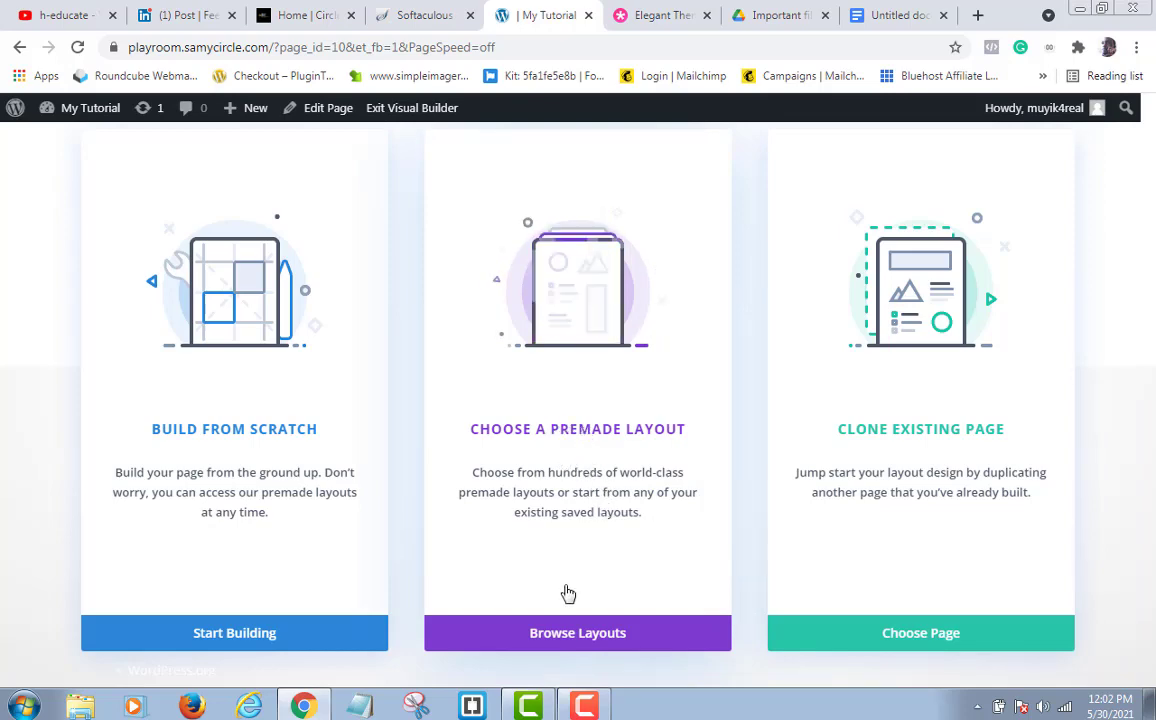
pyautogui.click(570, 632)
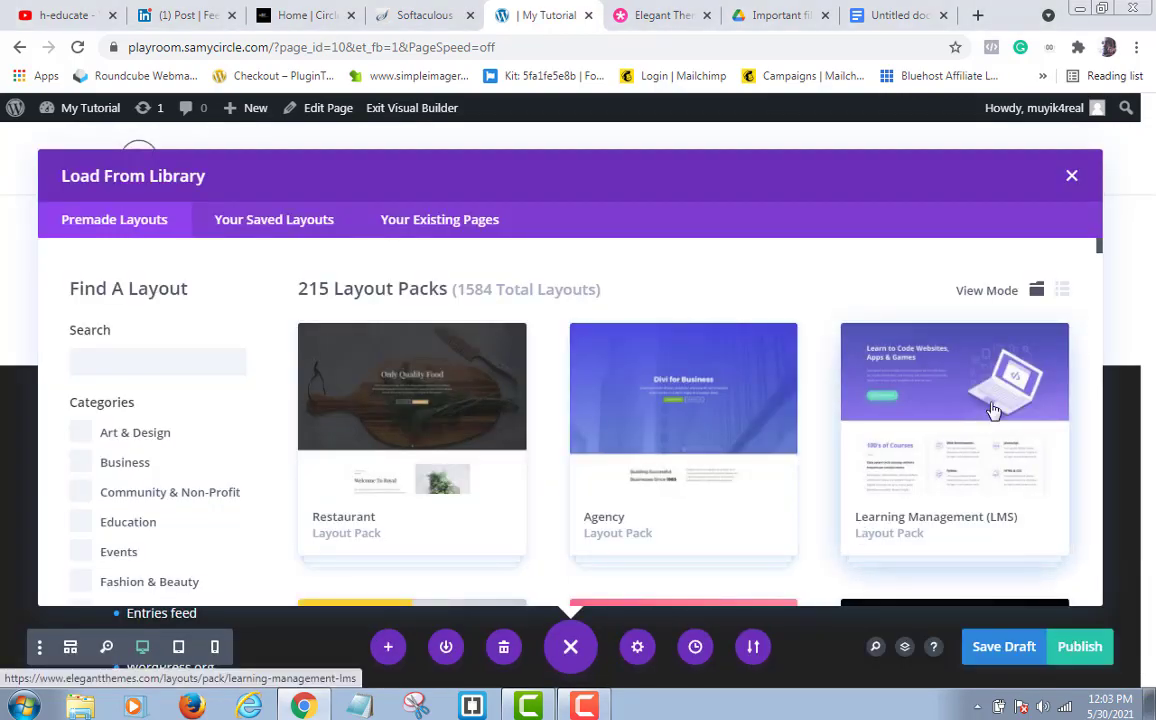
pyautogui.scroll(-4, 1101, 250)
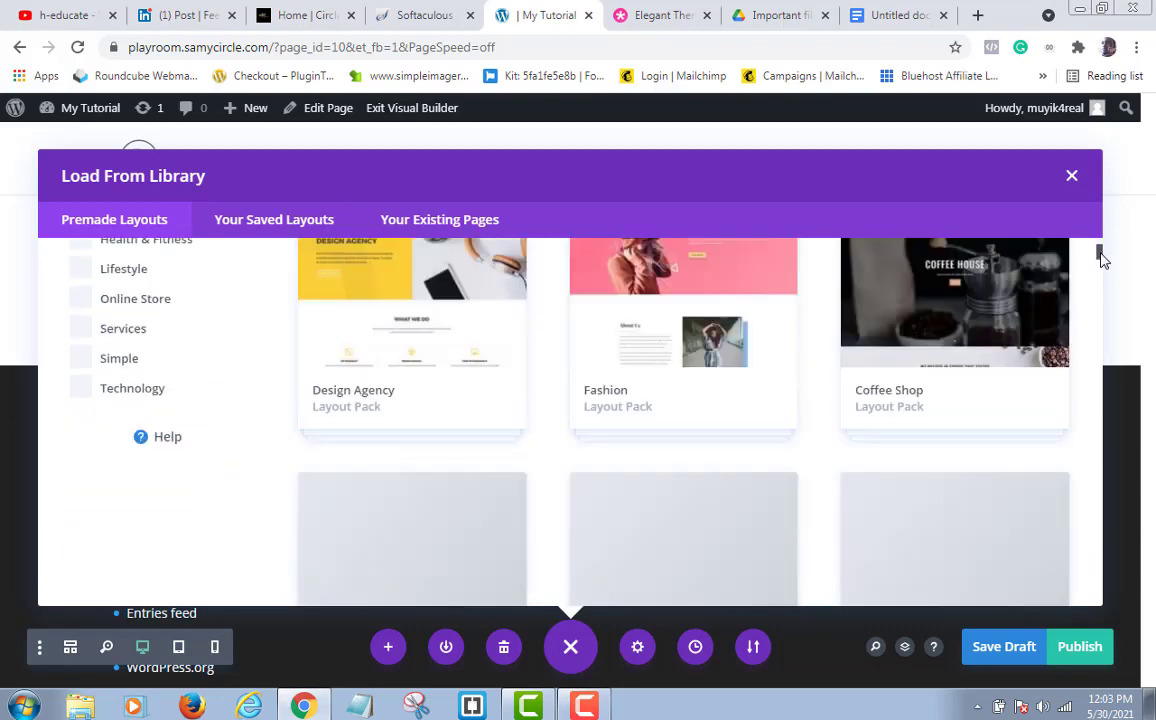
pyautogui.scroll(4, 1101, 250)
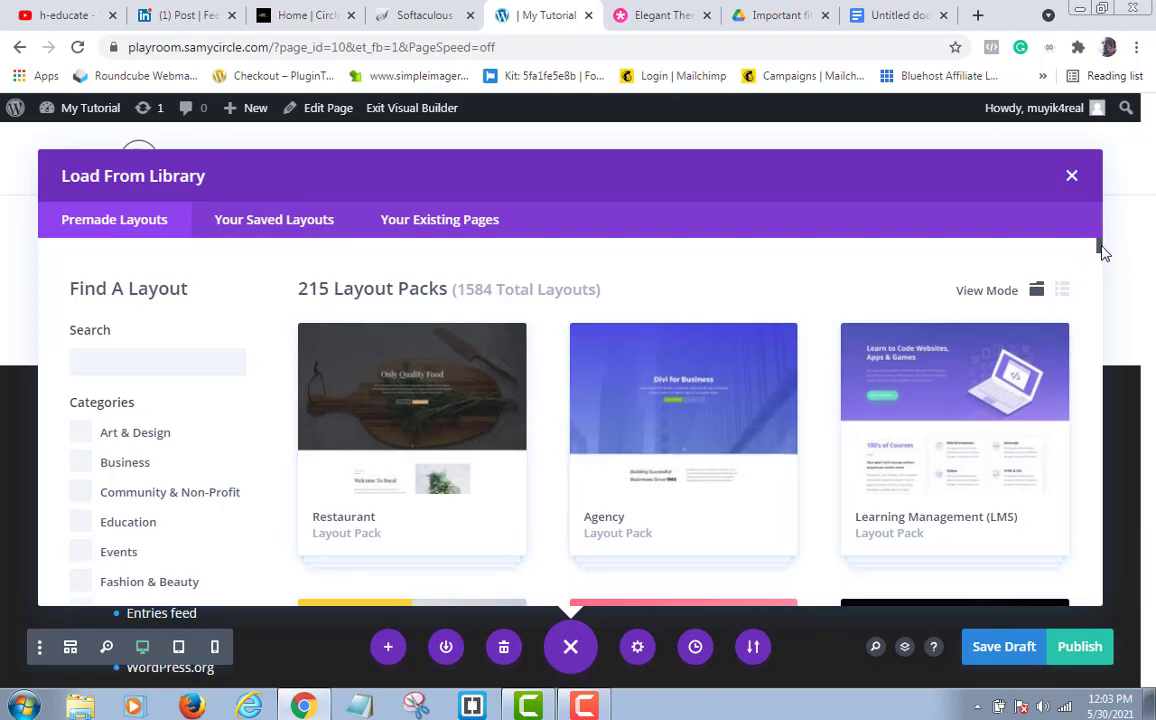
pyautogui.moveTo(1100, 248)
pyautogui.mouseDown()
pyautogui.moveTo(1099, 457)
pyautogui.moveTo(1099, 247)
pyautogui.mouseUp()
# Search the premade layouts for "photography".
pyautogui.click(151, 364)
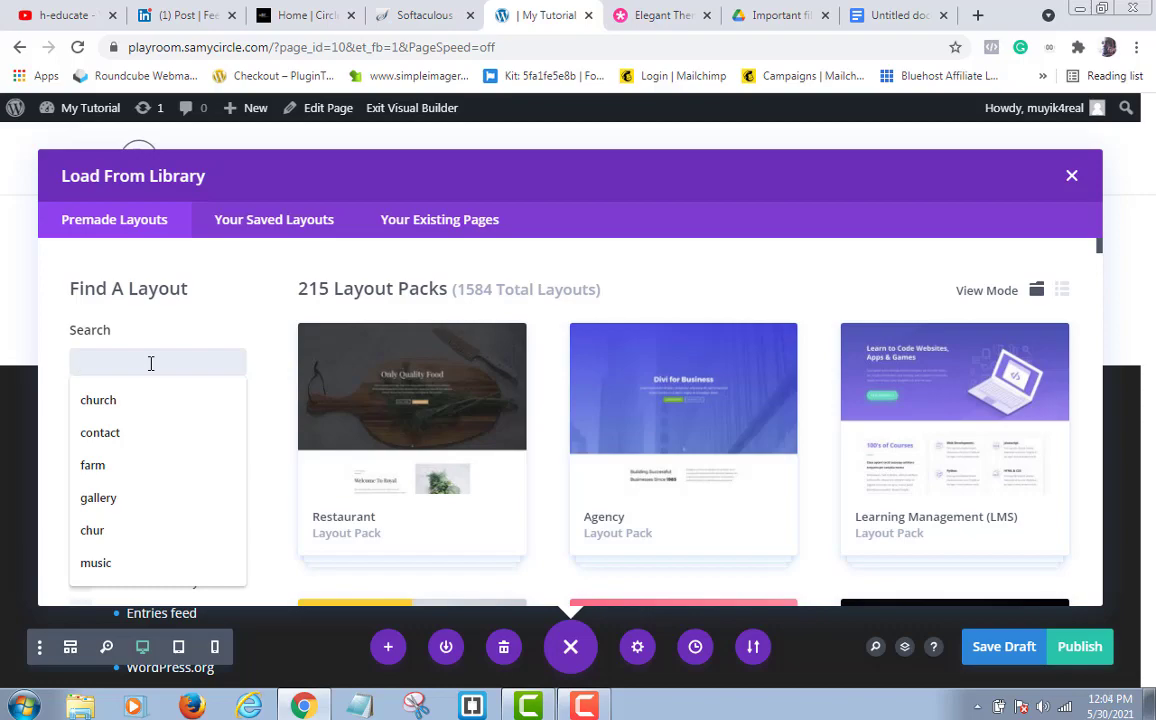
pyautogui.write('ph')
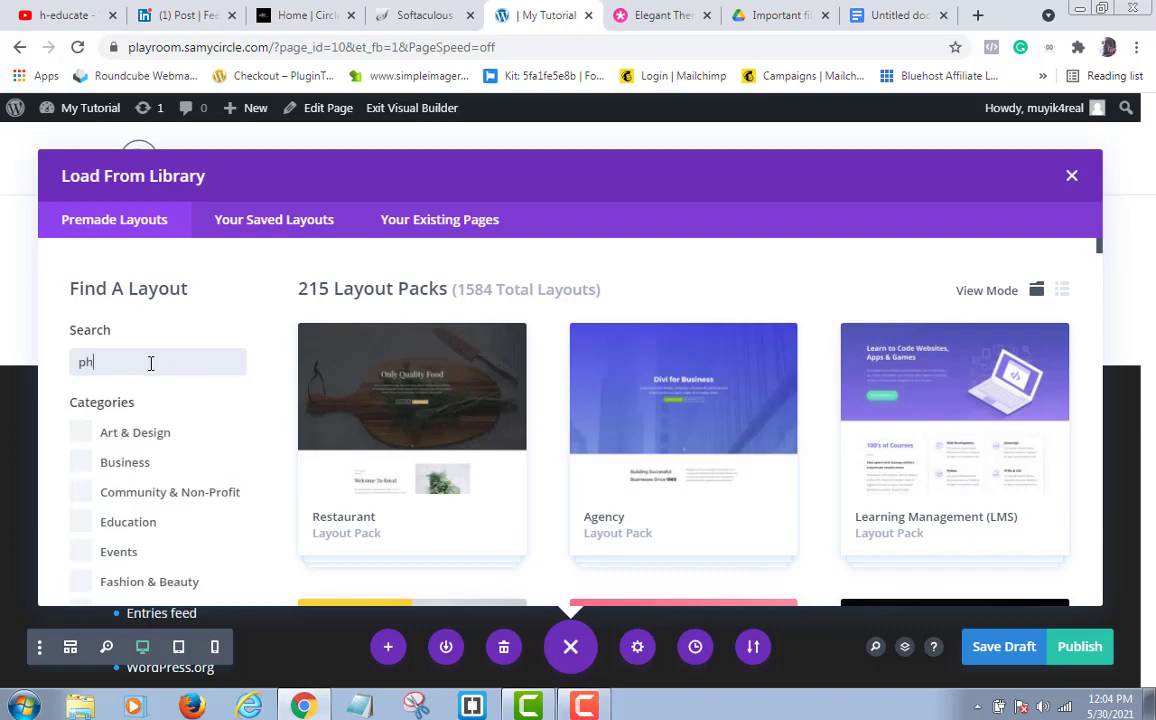
pyautogui.write('otog')
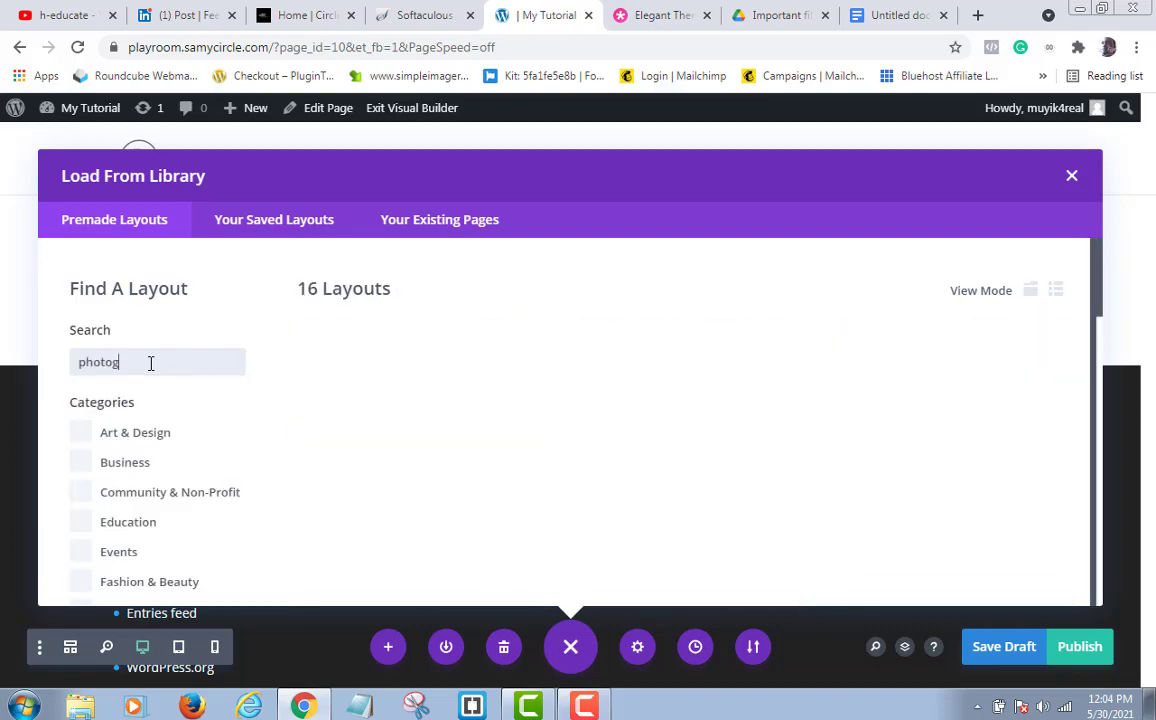
pyautogui.write('raphy')
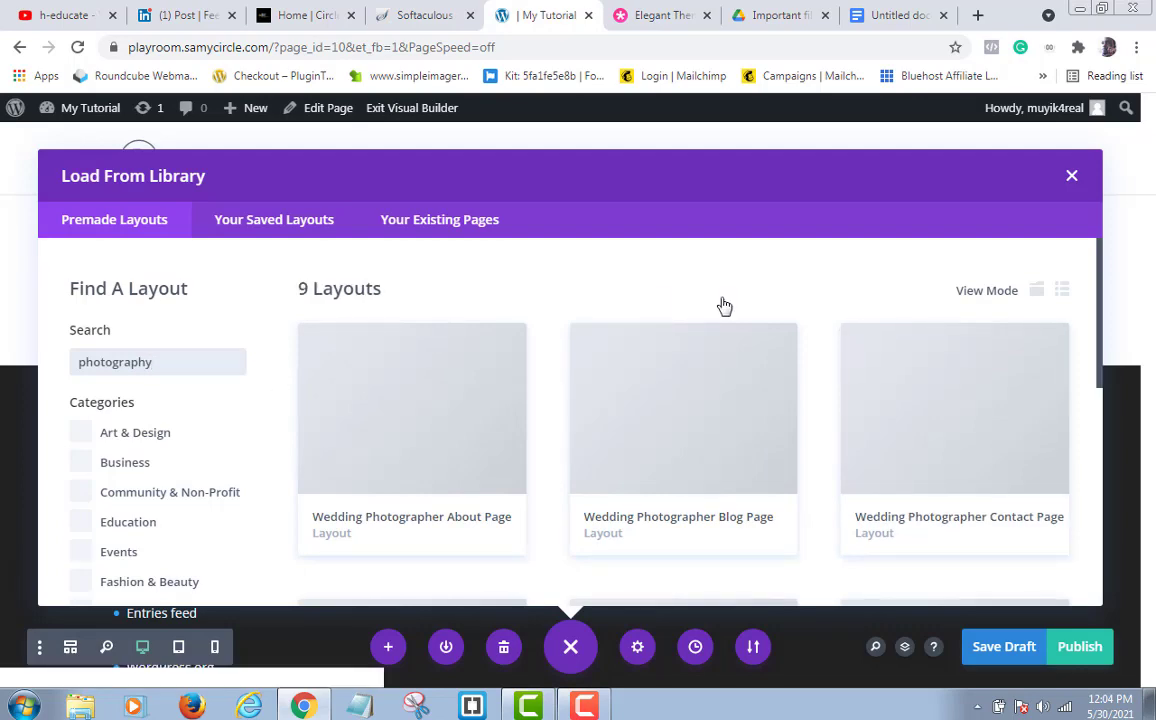
# Open the Wedding Photographer Home Page layout and look through the layouts in its pack.
pyautogui.moveTo(1104, 329); pyautogui.dragTo(1068, 489)
pyautogui.scroll(2, 1097, 488)
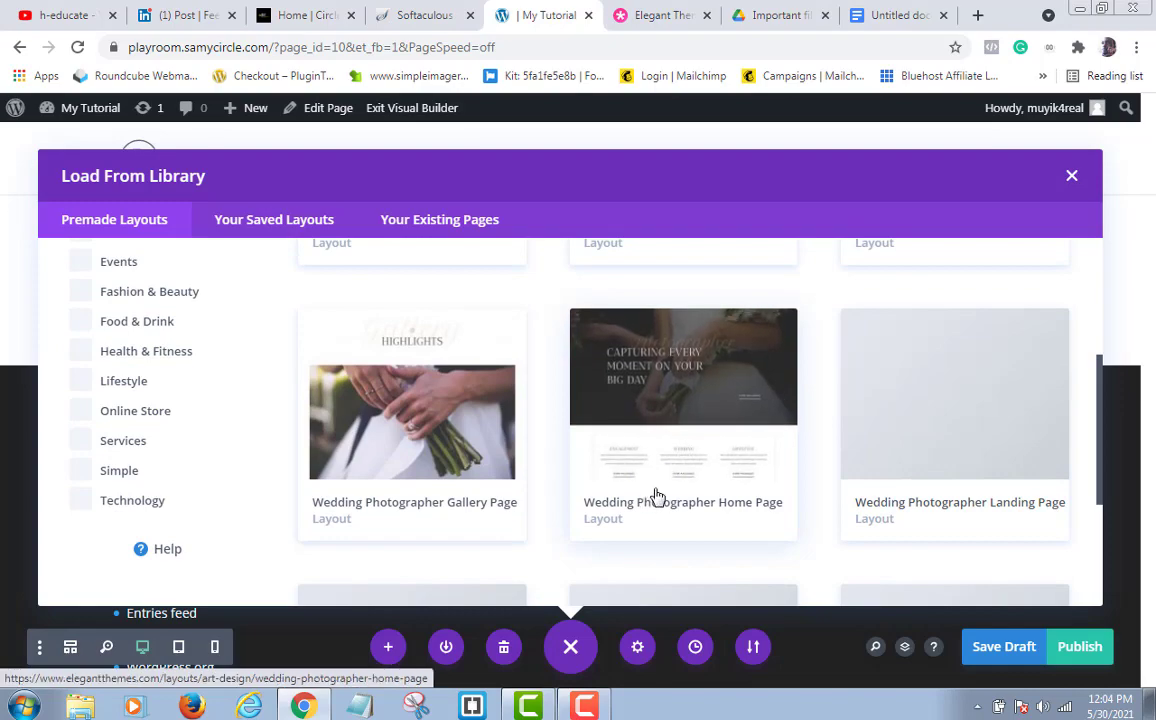
pyautogui.click(657, 497)
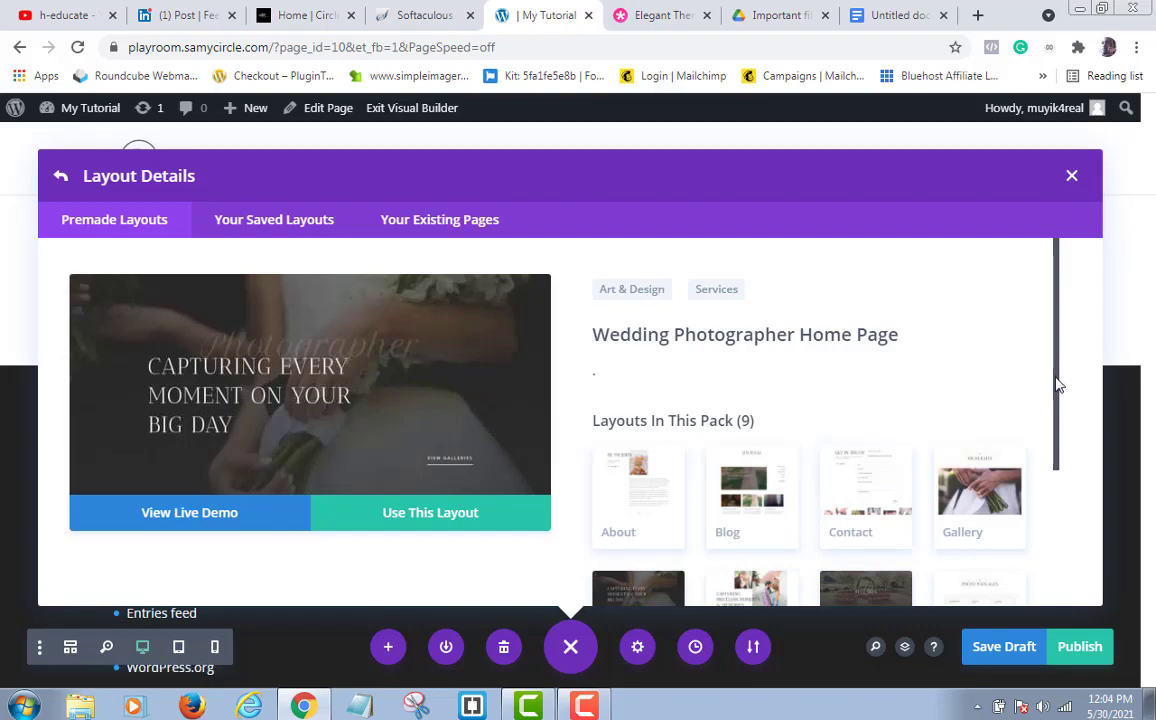
pyautogui.moveTo(1059, 385); pyautogui.dragTo(1063, 476)
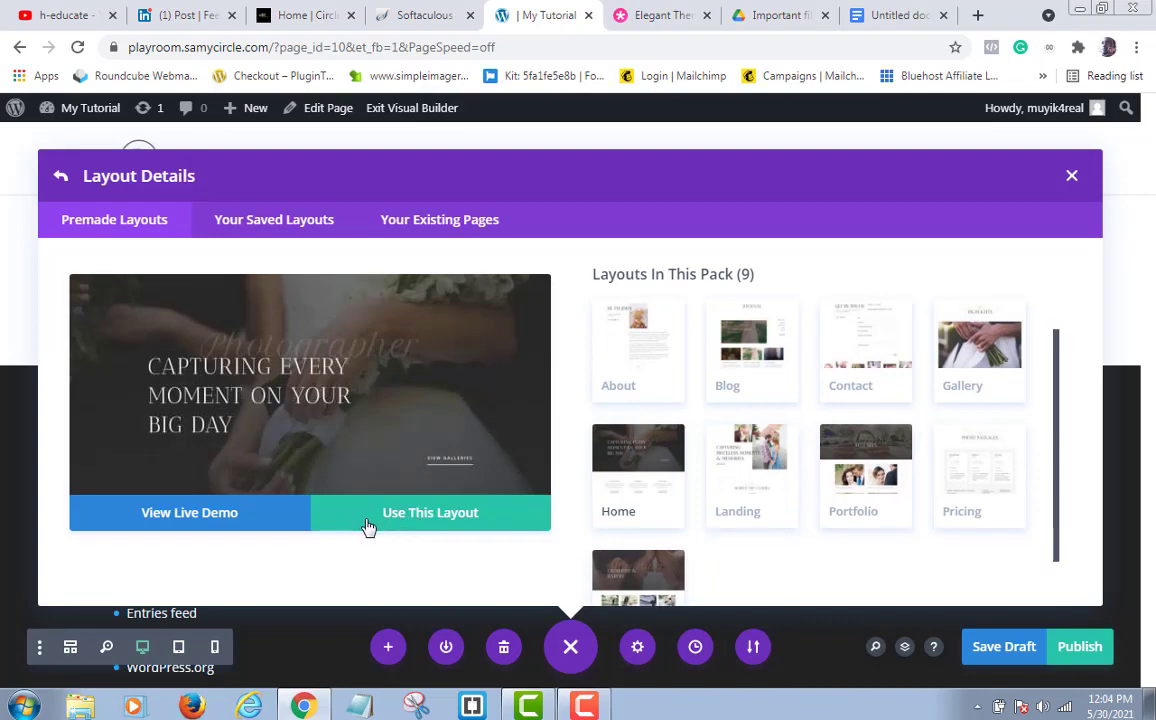
# Apply the Wedding Photographer Home layout to the new page and look over the imported page content.
pyautogui.click(445, 516)
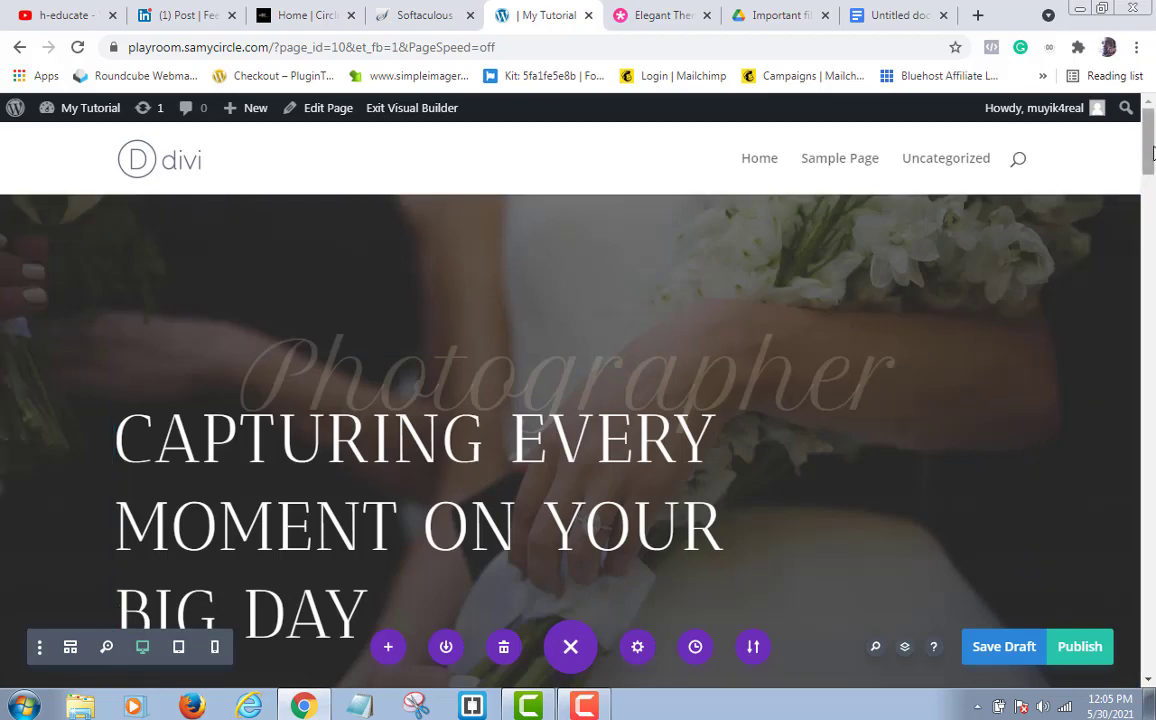
pyautogui.moveTo(1152, 152)
pyautogui.mouseDown()
pyautogui.moveTo(1152, 672)
pyautogui.moveTo(1137, 566)
pyautogui.moveTo(1152, 128)
pyautogui.mouseUp()
pyautogui.moveTo(1148, 134)
pyautogui.mouseDown()
pyautogui.moveTo(1152, 209)
pyautogui.moveTo(1152, 120)
pyautogui.mouseUp()
pyautogui.moveTo(593, 280)
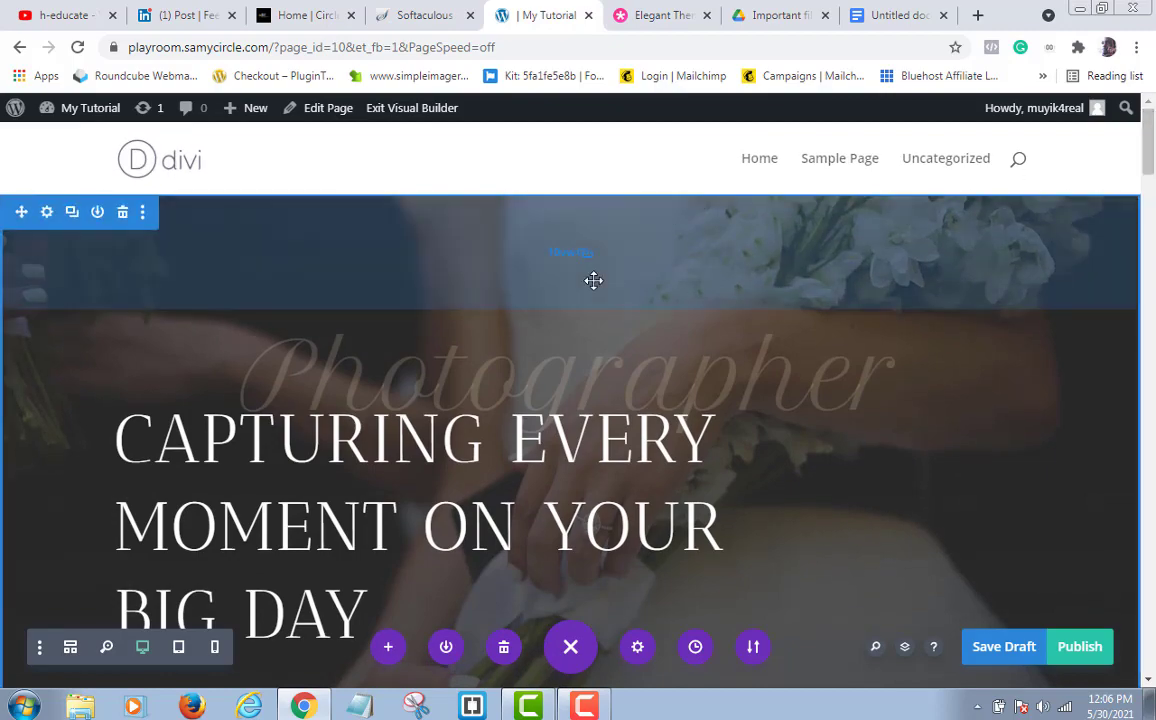
pyautogui.moveTo(591, 388)
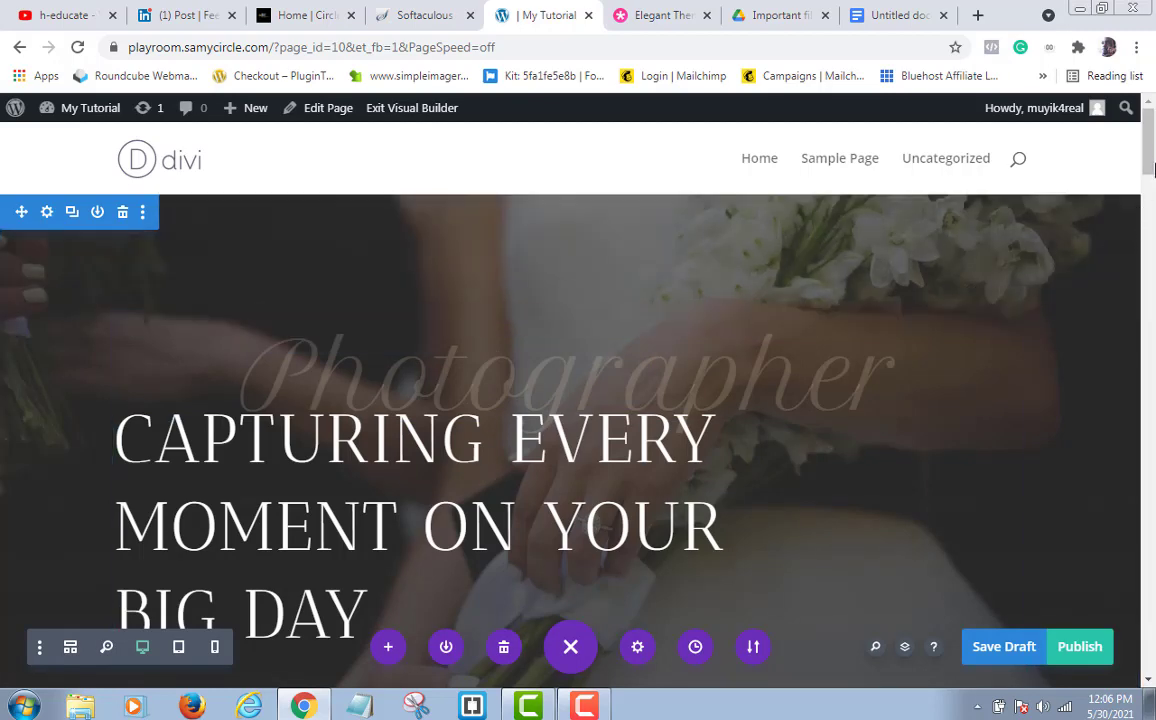
pyautogui.moveTo(1150, 151)
pyautogui.mouseDown()
pyautogui.moveTo(1151, 560)
pyautogui.moveTo(1150, 140)
pyautogui.mouseUp()
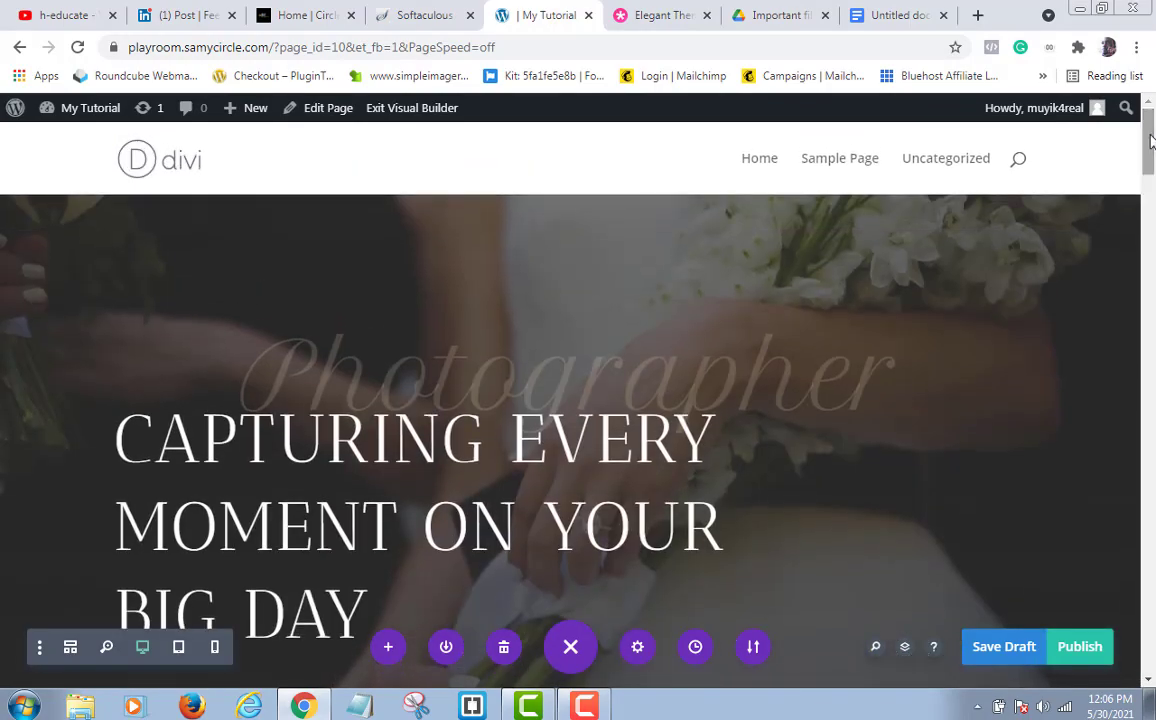
pyautogui.moveTo(999, 364)
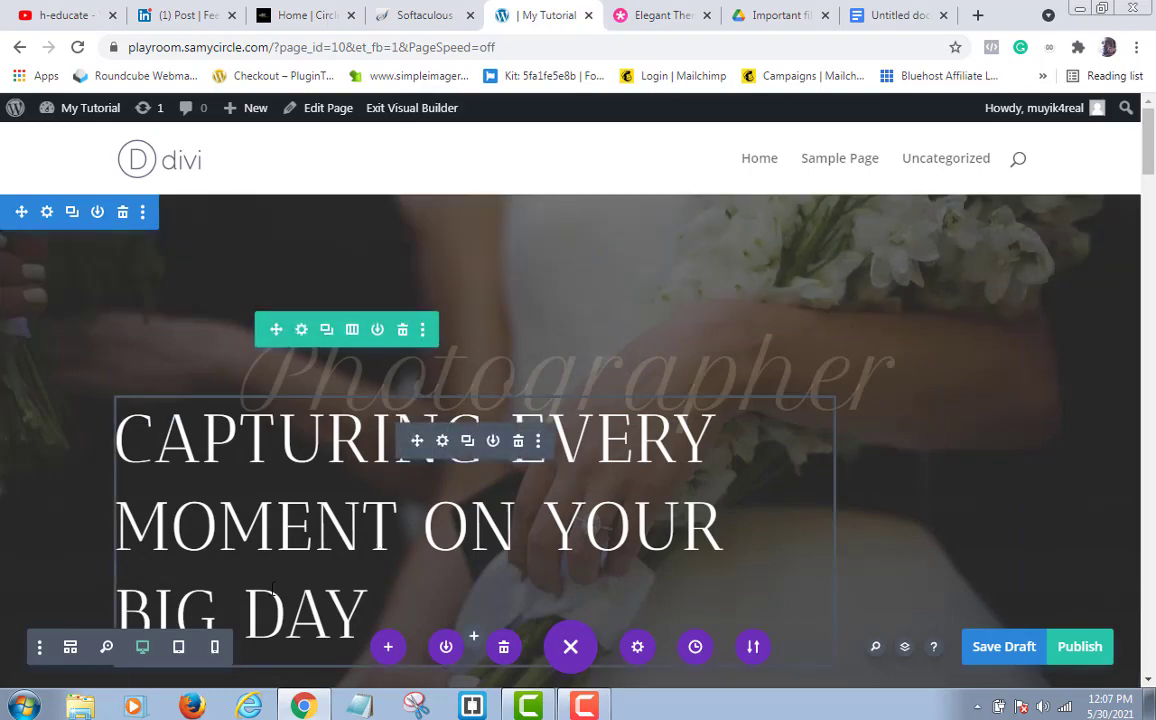
# Preview the whole page in phone view, and check it in tablet view.
pyautogui.click(214, 648)
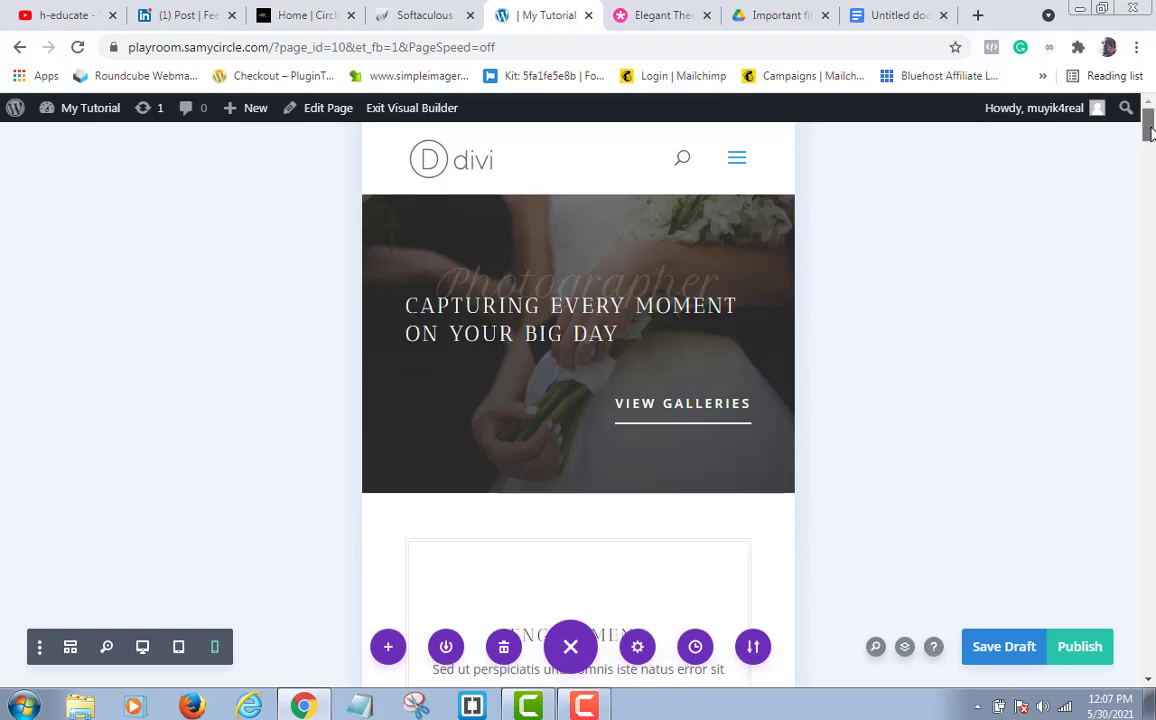
pyautogui.moveTo(1150, 133); pyautogui.dragTo(1150, 660)
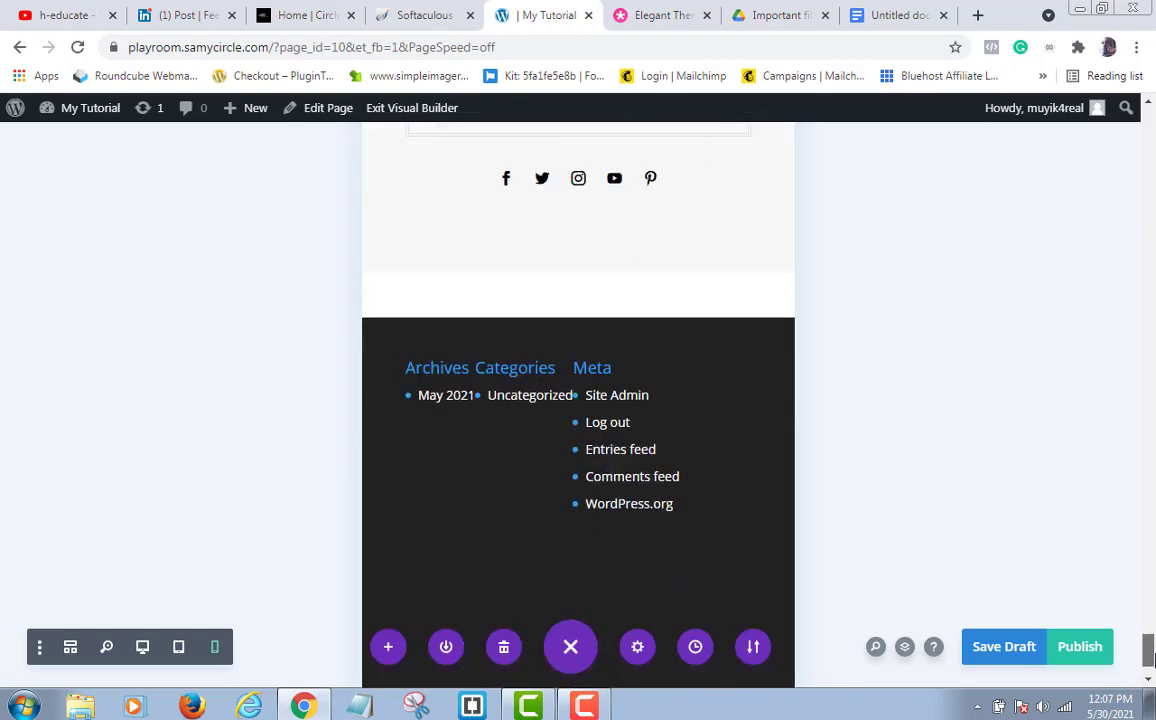
pyautogui.click(180, 648)
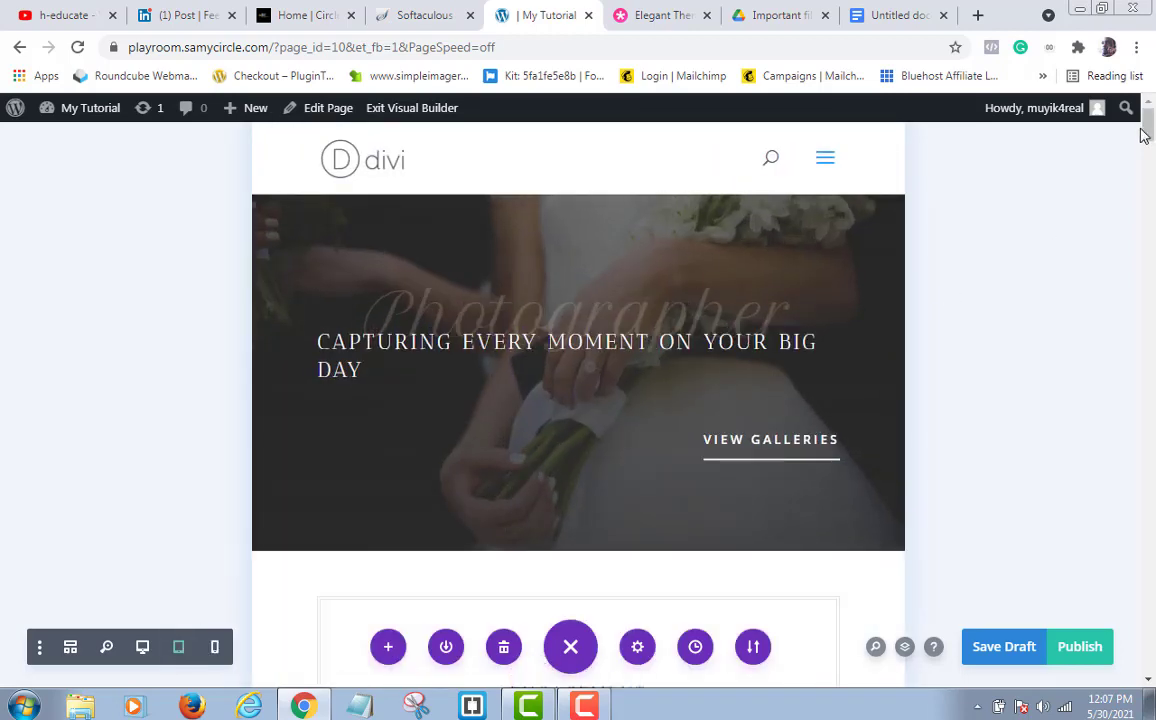
pyautogui.moveTo(1145, 135)
pyautogui.mouseDown()
pyautogui.moveTo(1154, 690)
pyautogui.moveTo(1151, 140)
pyautogui.mouseUp()
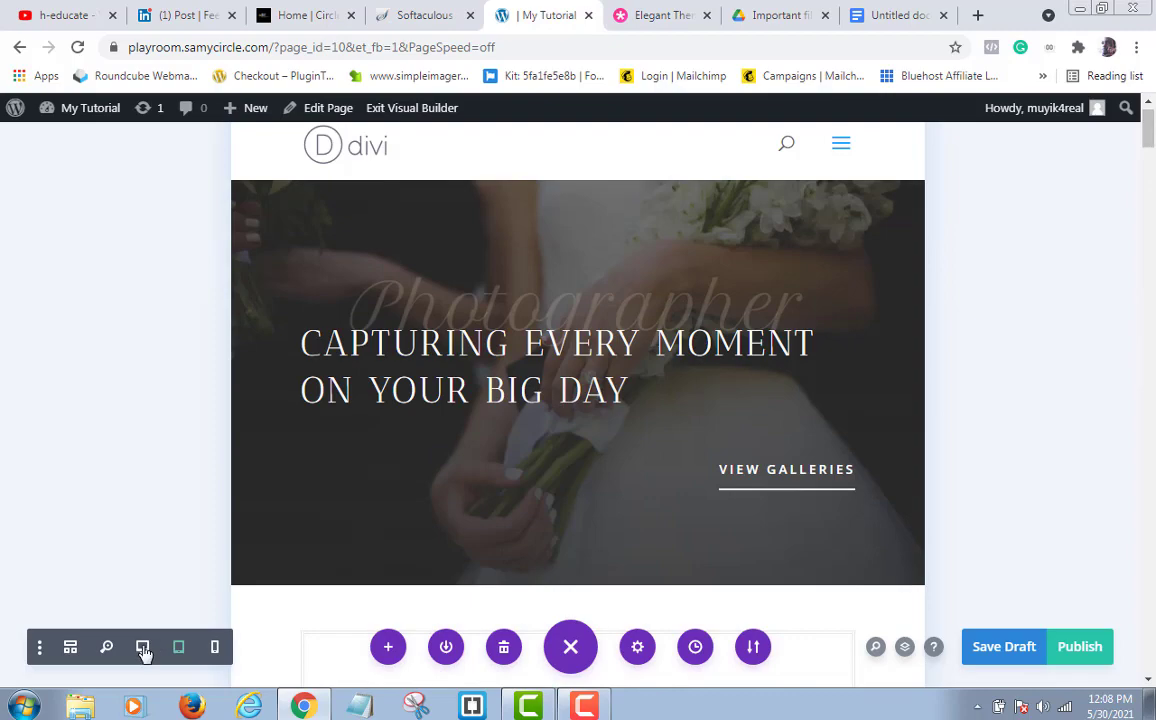